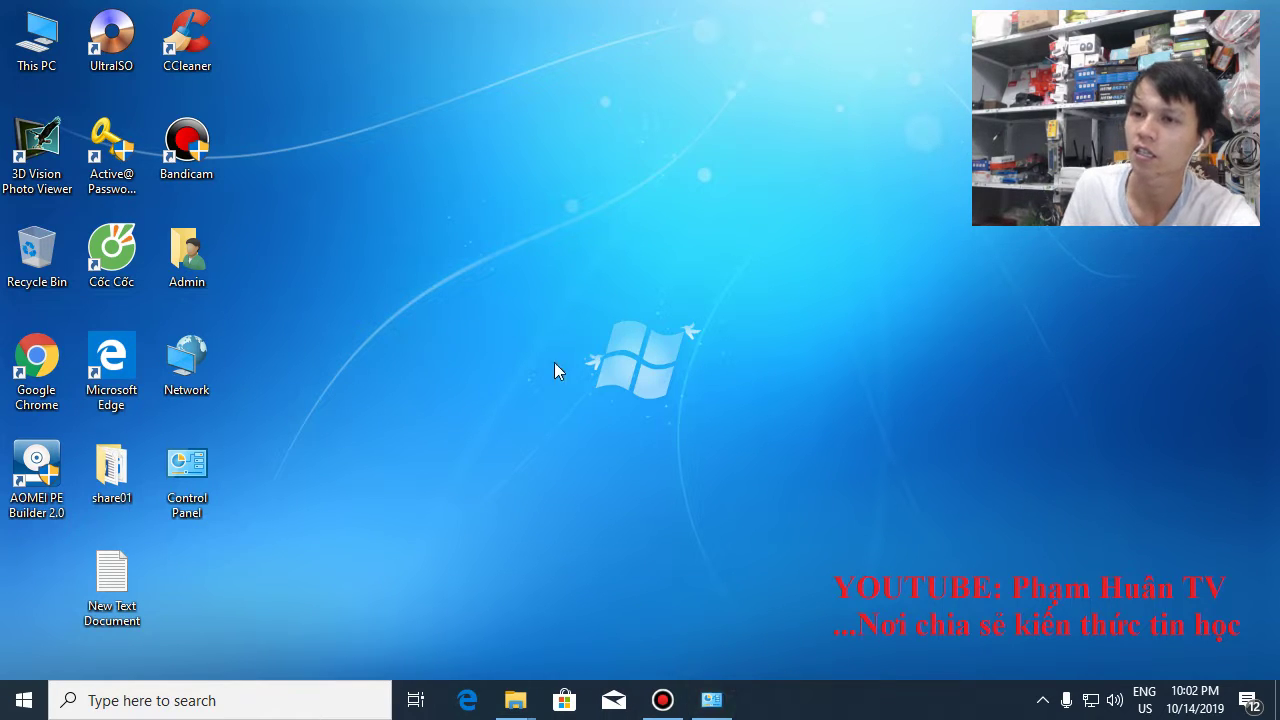
# Step: Close the open Programs and Features window and open the Mouse properties from a fresh Control Panel window
pyautogui.click(712, 700)
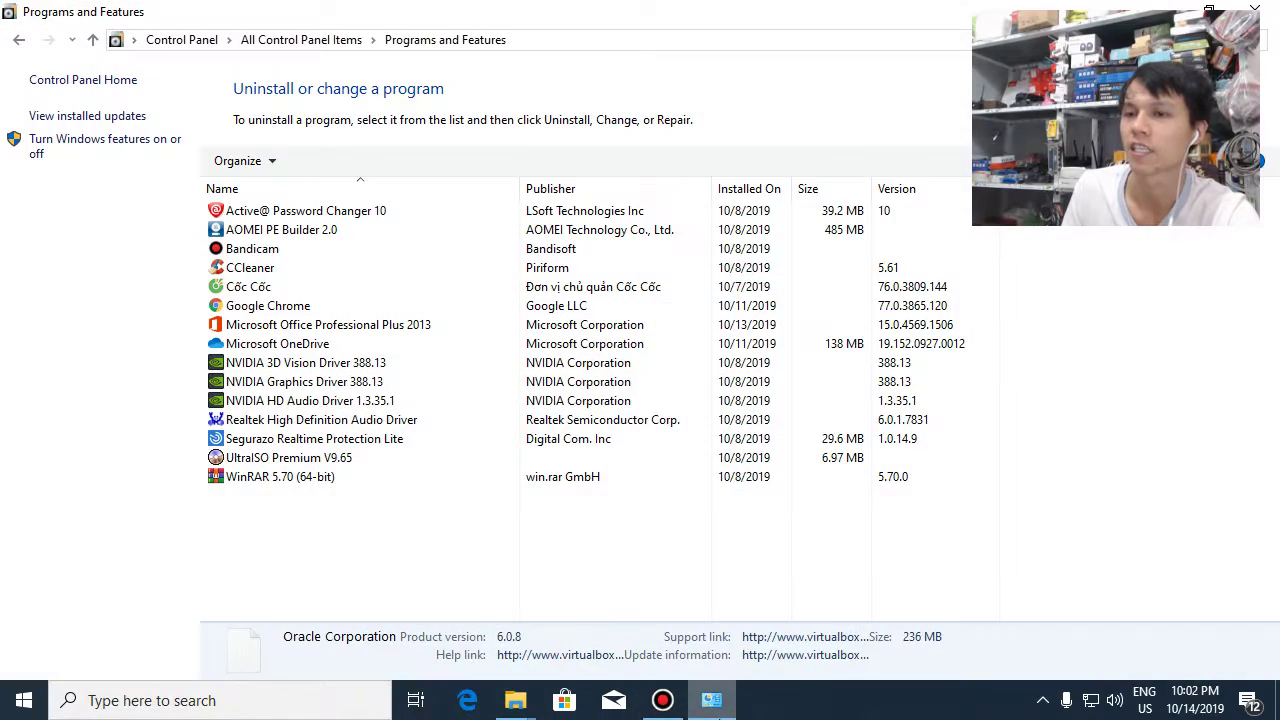
pyautogui.hotkey('alt', 'F4')
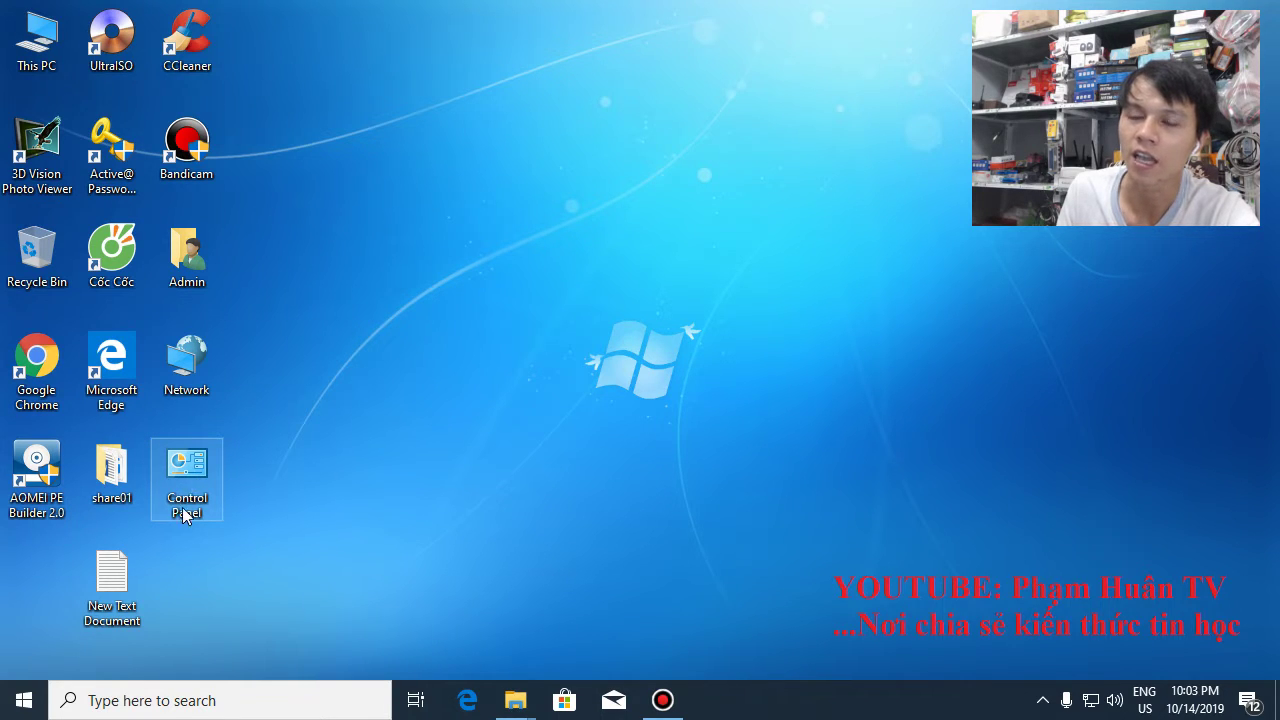
pyautogui.click(212, 488)
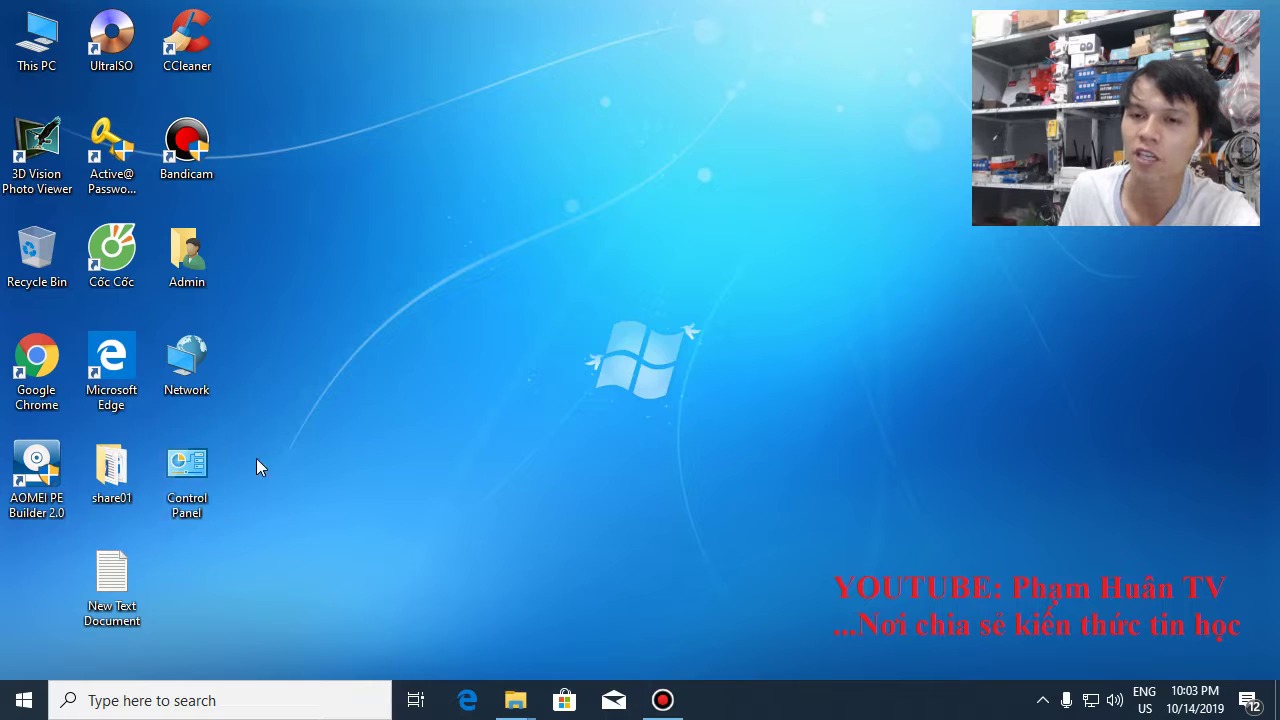
pyautogui.doubleClick(184, 488)
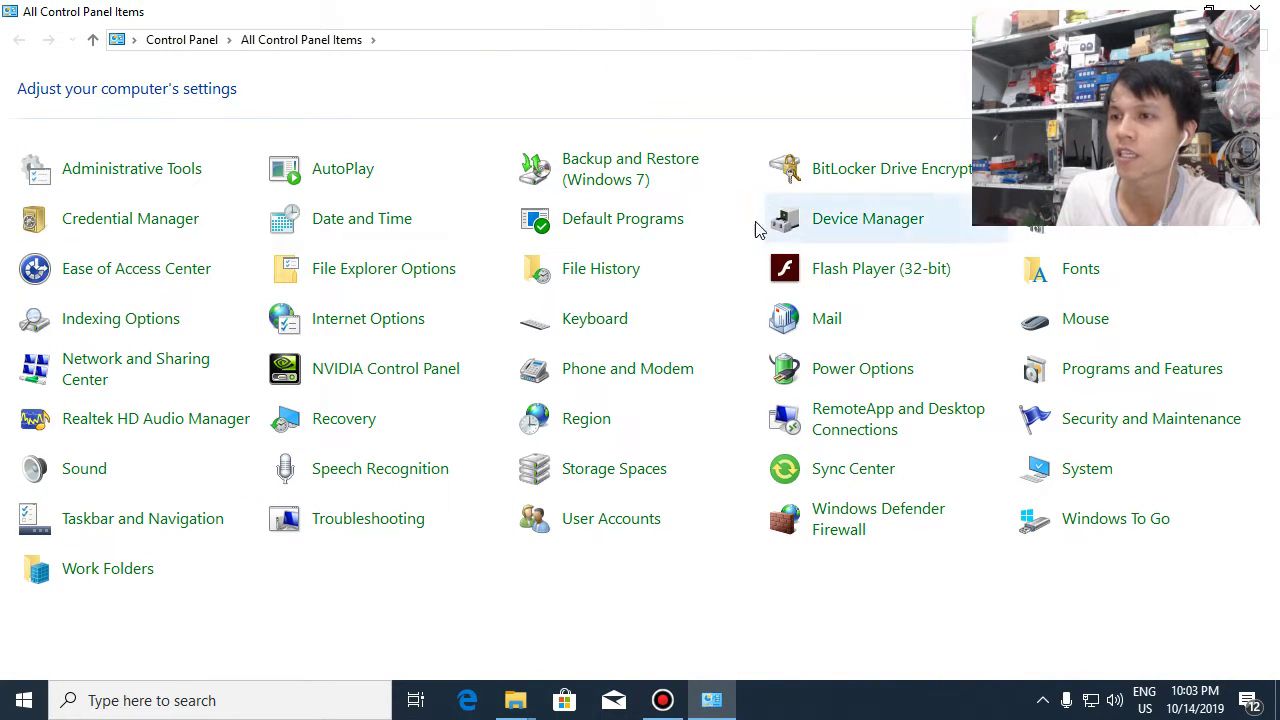
pyautogui.click(1080, 320)
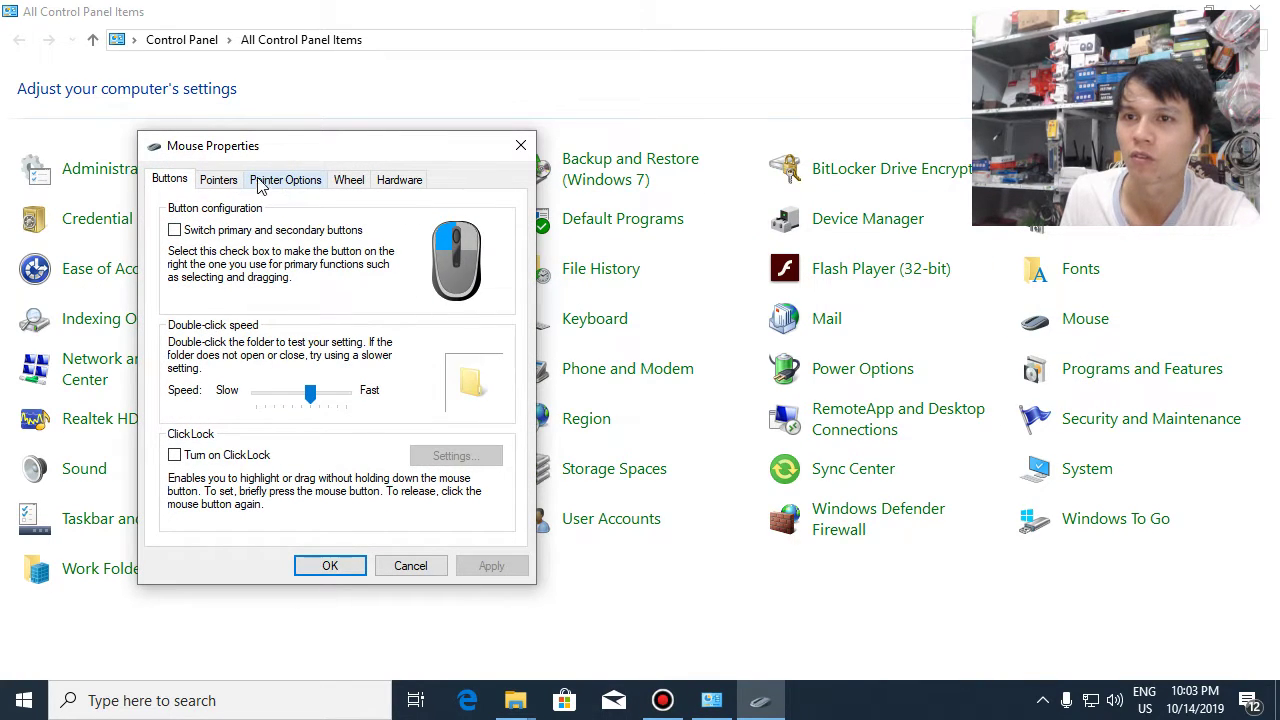
# Step: Preview individual pointers of the Windows Default scheme, including Working In Background, Busy, Handwriting and Help Select, and close the mouse properties
pyautogui.click(218, 180)
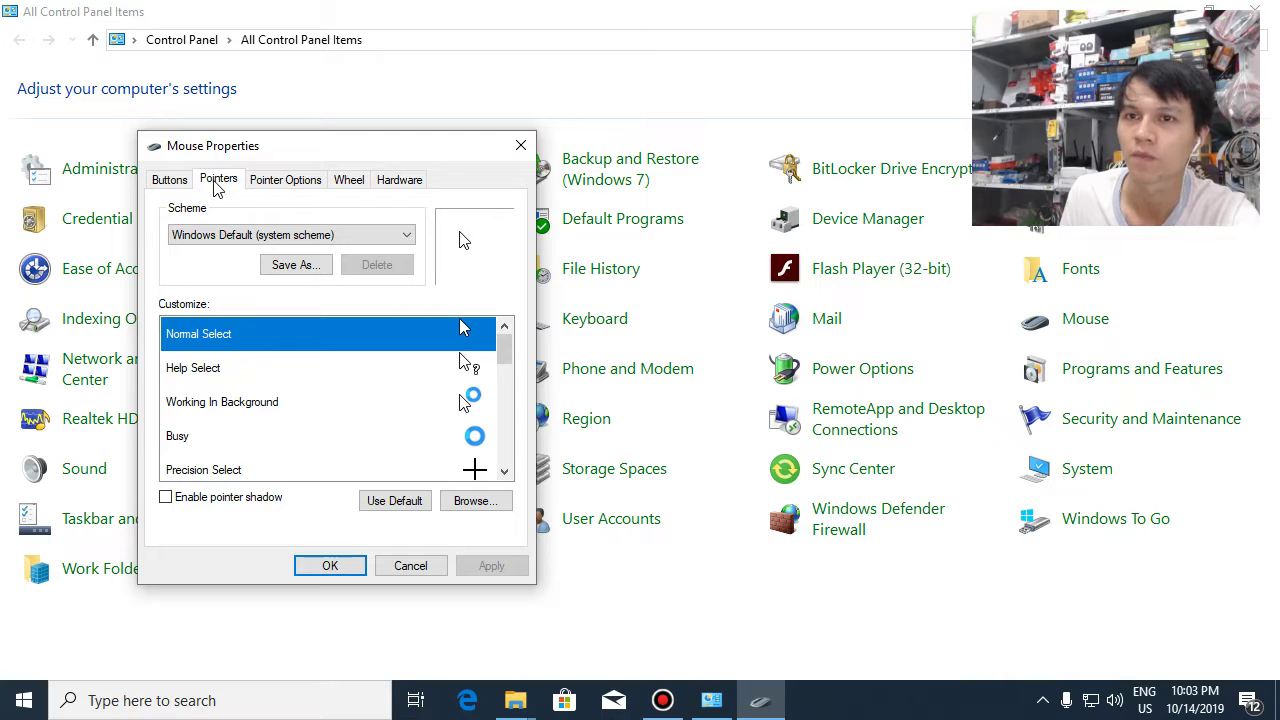
pyautogui.click(453, 358)
pyautogui.click(438, 334)
pyautogui.click(440, 368)
pyautogui.click(432, 400)
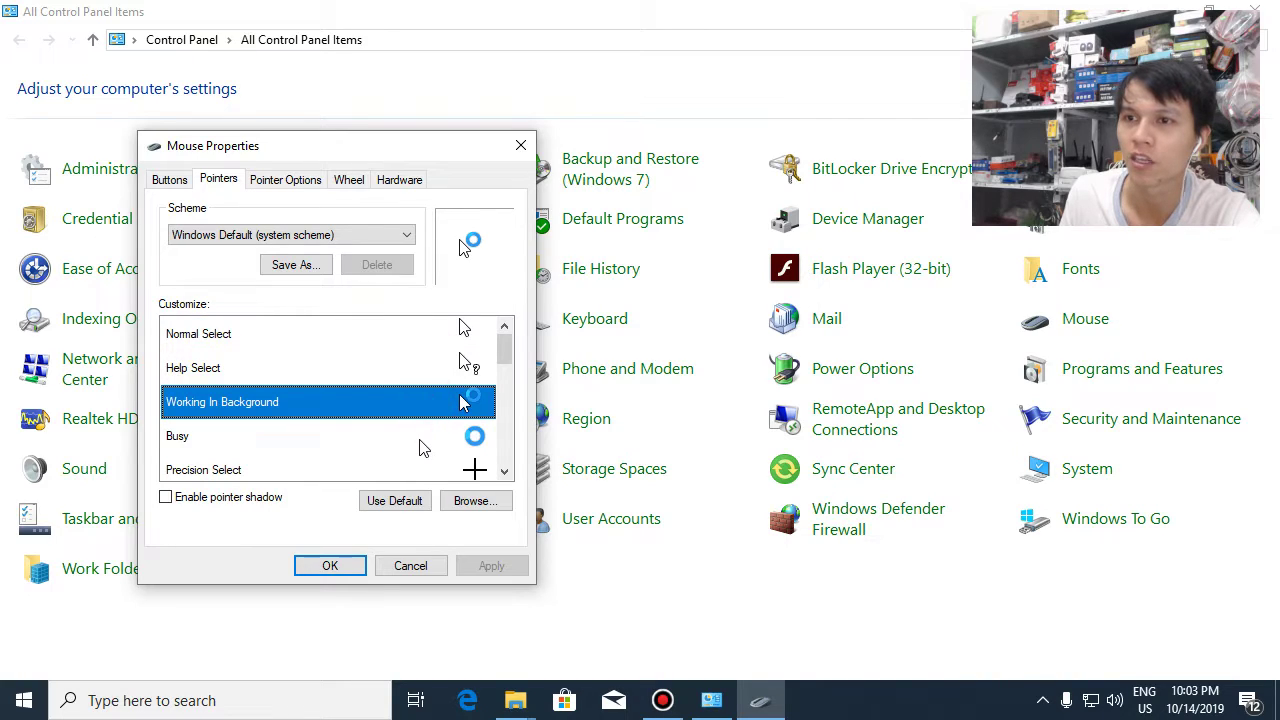
pyautogui.click(416, 436)
pyautogui.scroll(-3, 416, 430)
pyautogui.click(406, 368)
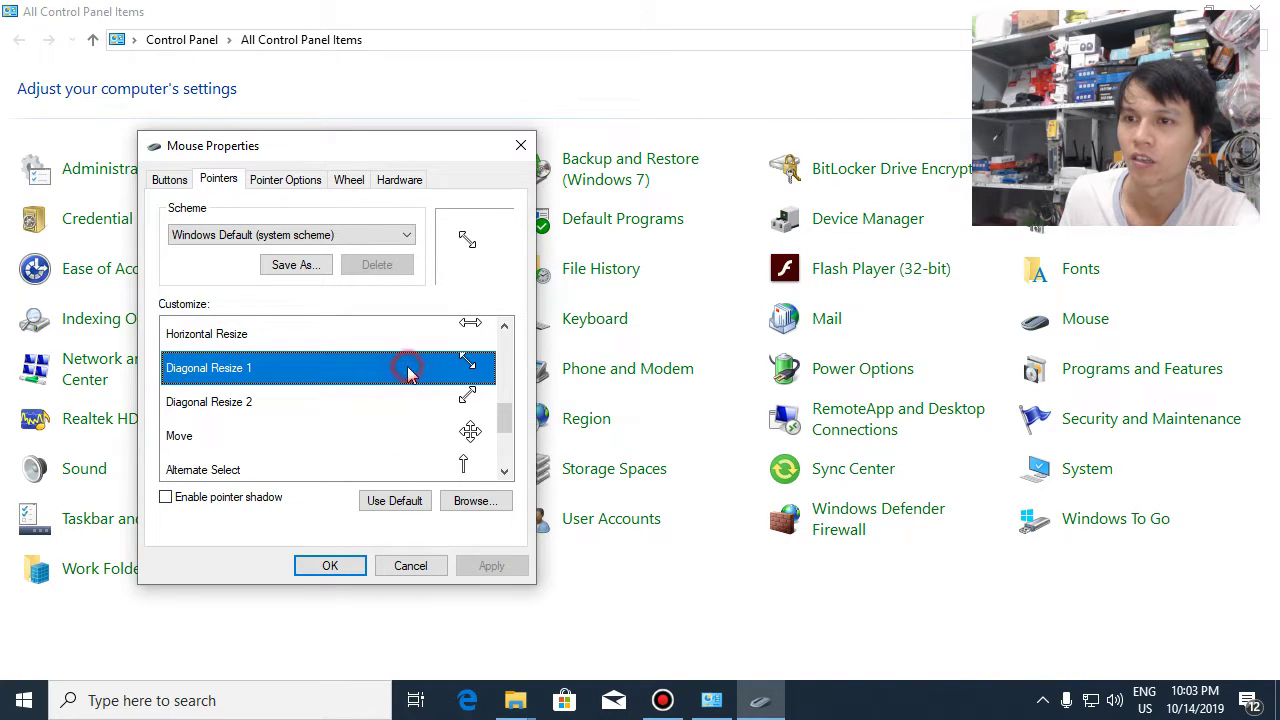
pyautogui.scroll(1, 408, 397)
pyautogui.click(442, 336)
pyautogui.scroll(1, 432, 380)
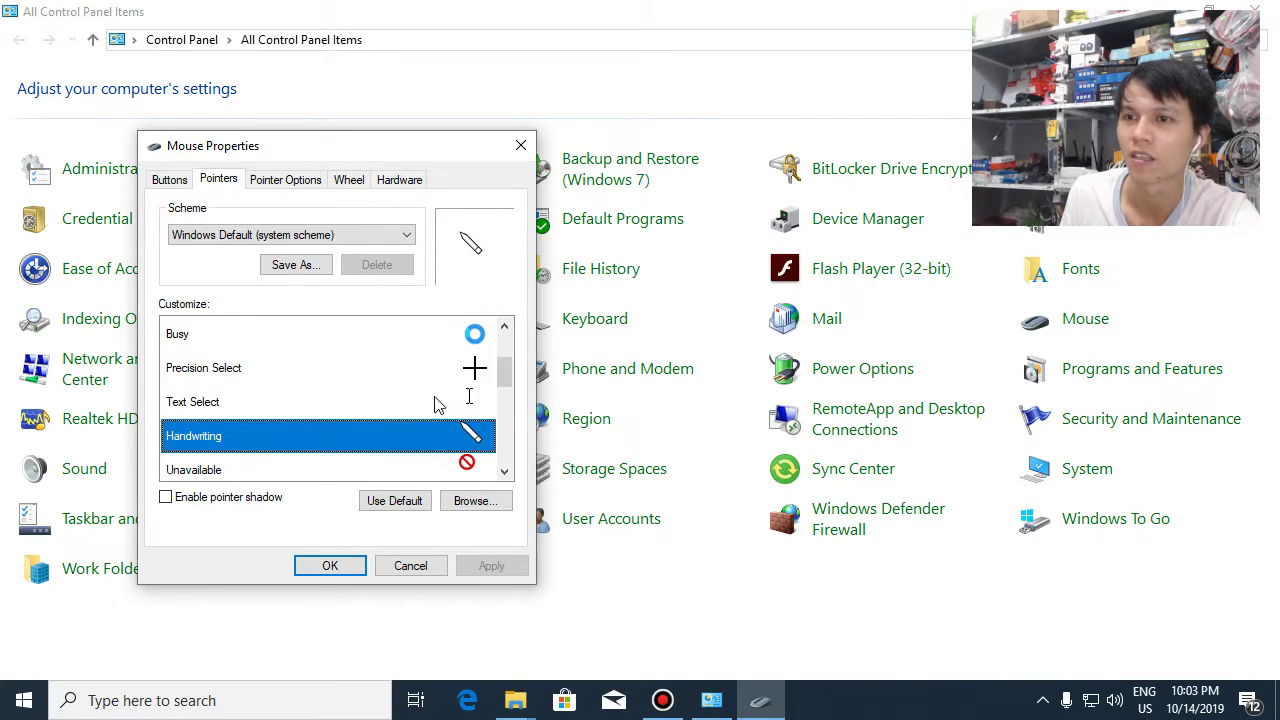
pyautogui.click(440, 402)
pyautogui.click(428, 369)
pyautogui.click(421, 340)
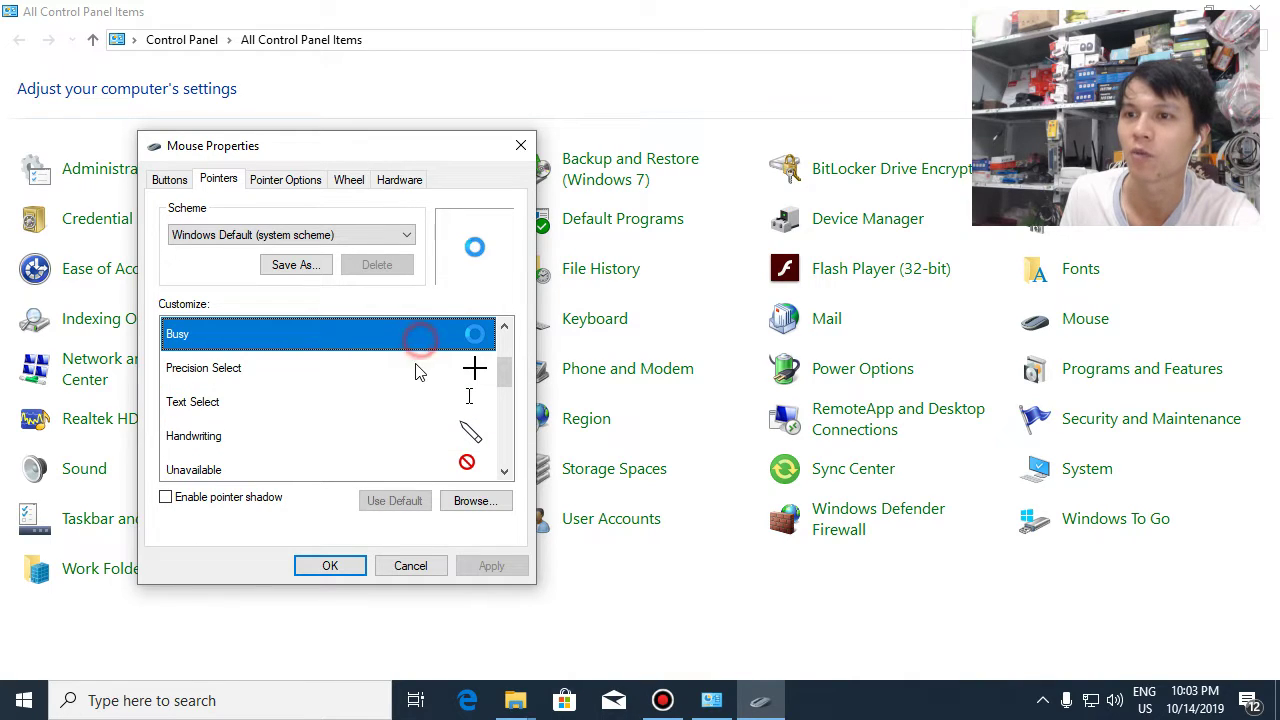
pyautogui.scroll(1, 418, 372)
pyautogui.click(440, 369)
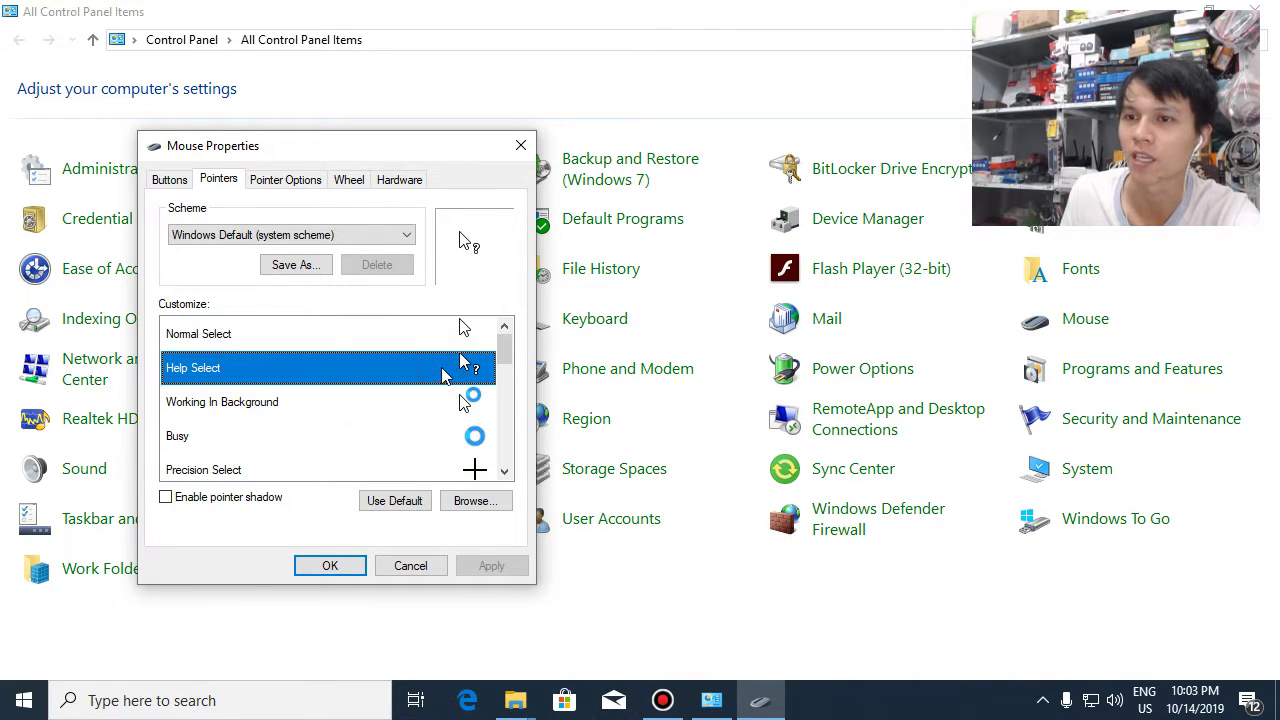
pyautogui.click(335, 566)
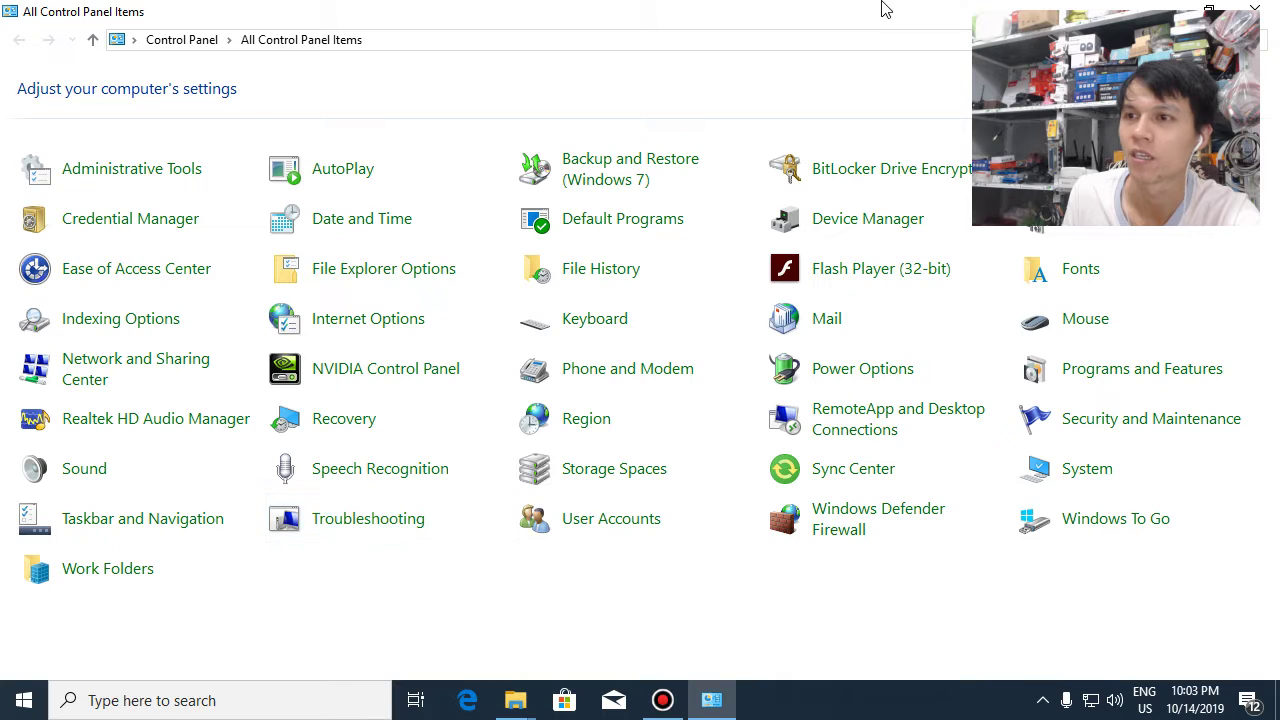
# Step: Refresh the desktop to check the current pointer, and return to the Control Panel window
pyautogui.click(1164, 8)
pyautogui.rightClick(488, 274)
pyautogui.click(527, 336)
pyautogui.click(712, 700)
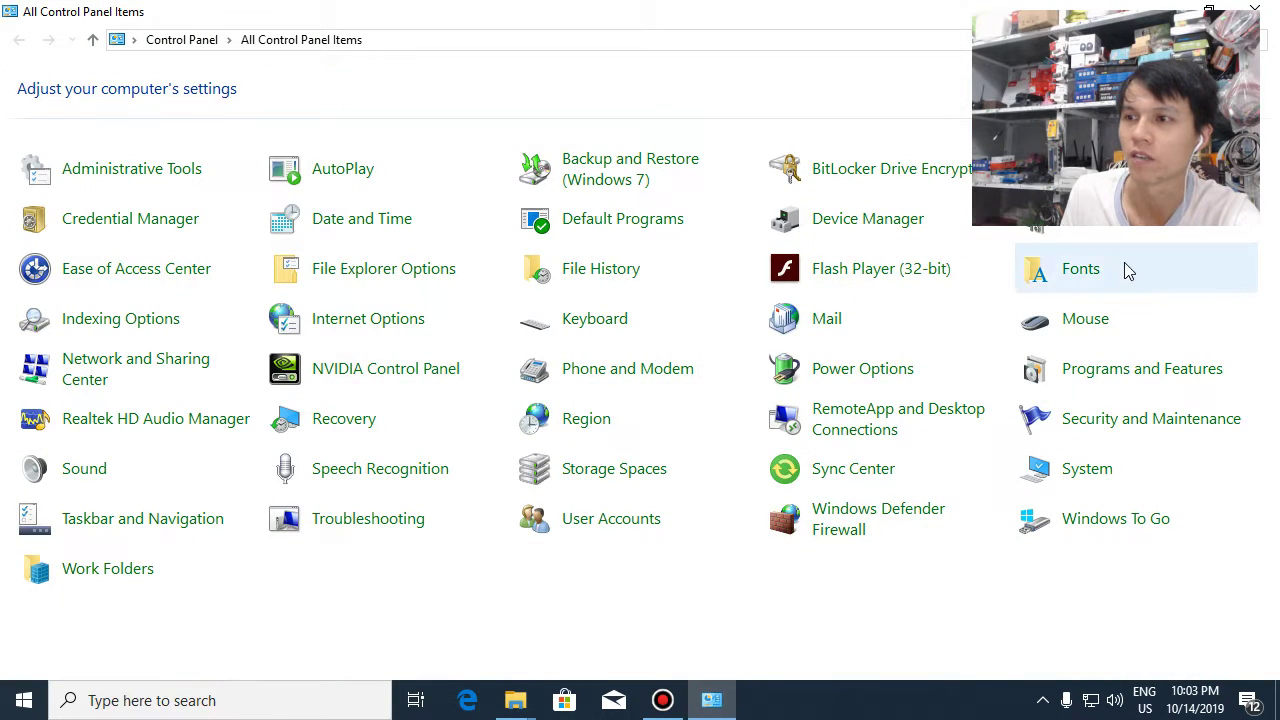
# Step: Reopen the mouse properties, look through the pointer options, wheel and hardware settings, and show the pointer scheme settings
pyautogui.click(1085, 318)
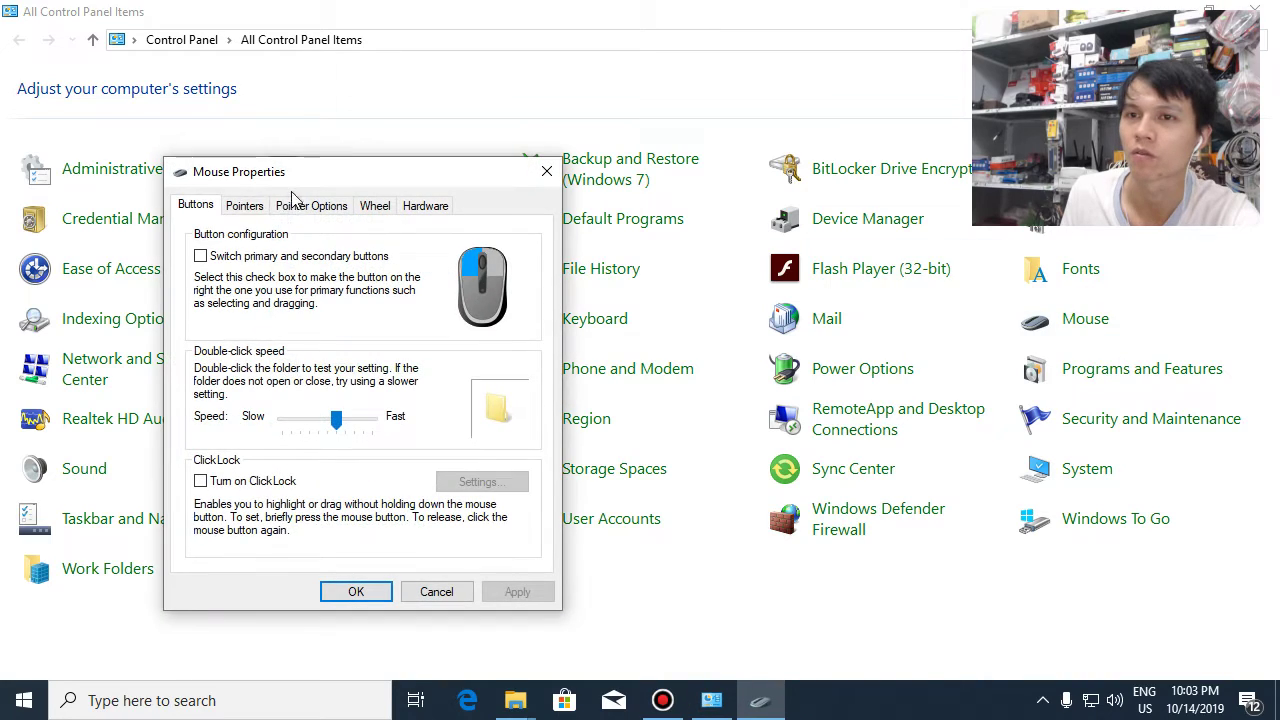
pyautogui.click(313, 205)
pyautogui.click(386, 206)
pyautogui.click(423, 206)
pyautogui.click(276, 205)
pyautogui.click(249, 205)
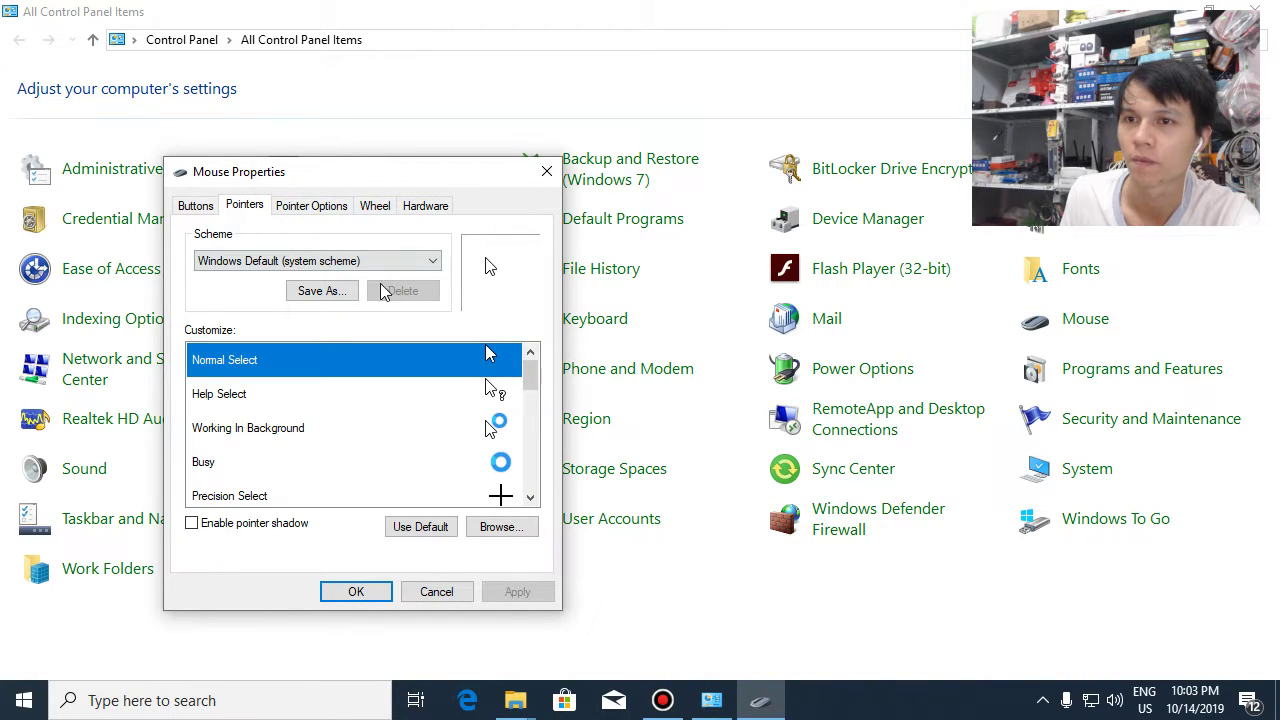
# Step: Try the Windows Black (system scheme) and Magnified (system scheme) pointer schemes
pyautogui.click(340, 262)
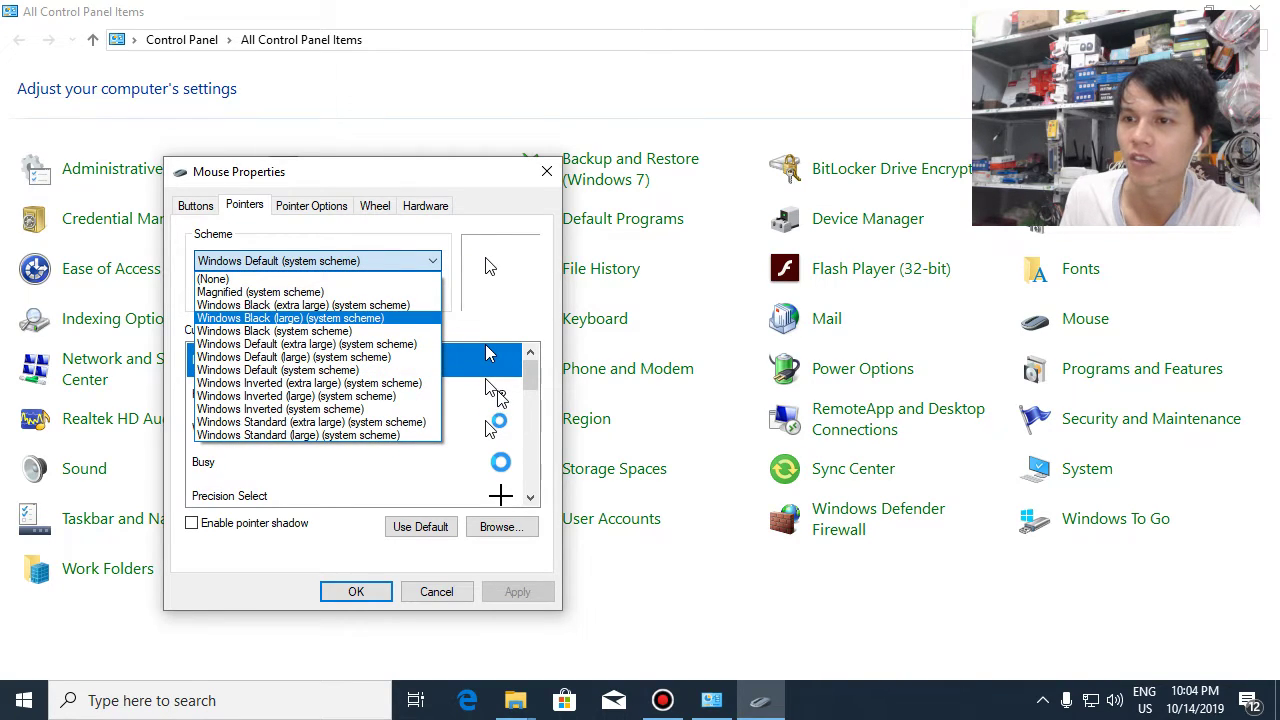
pyautogui.click(283, 331)
pyautogui.click(288, 262)
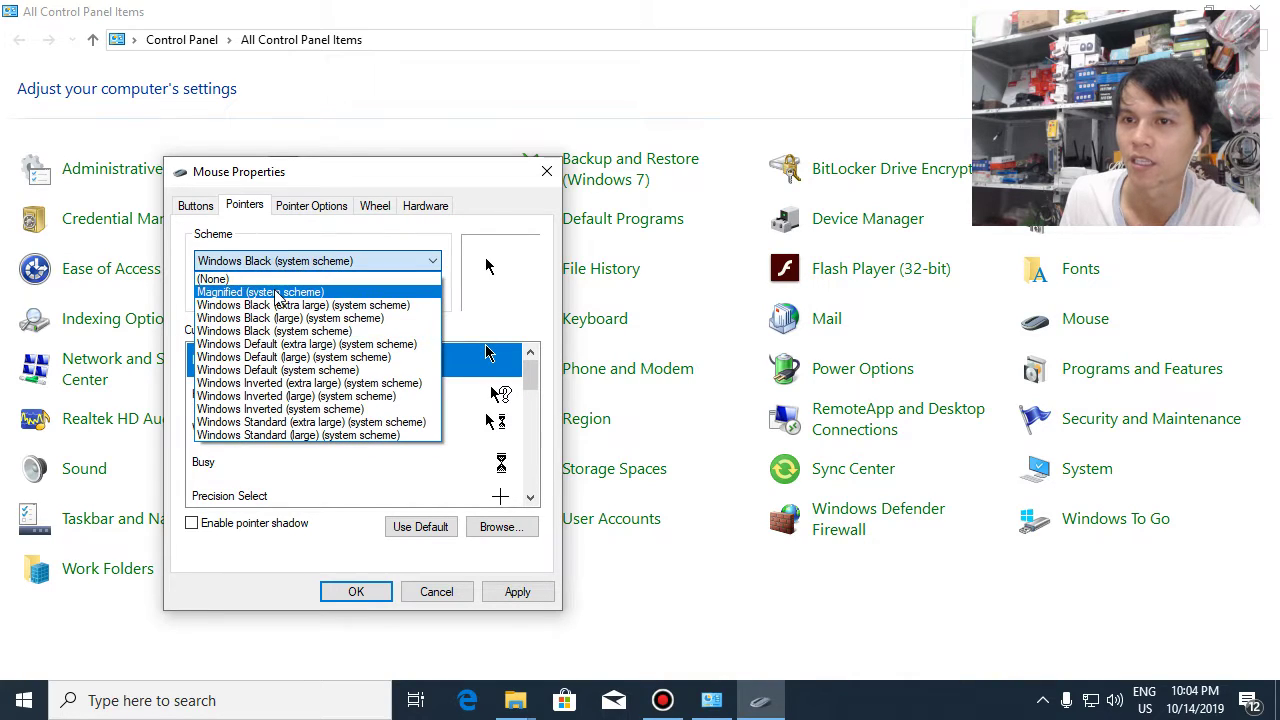
pyautogui.click(278, 293)
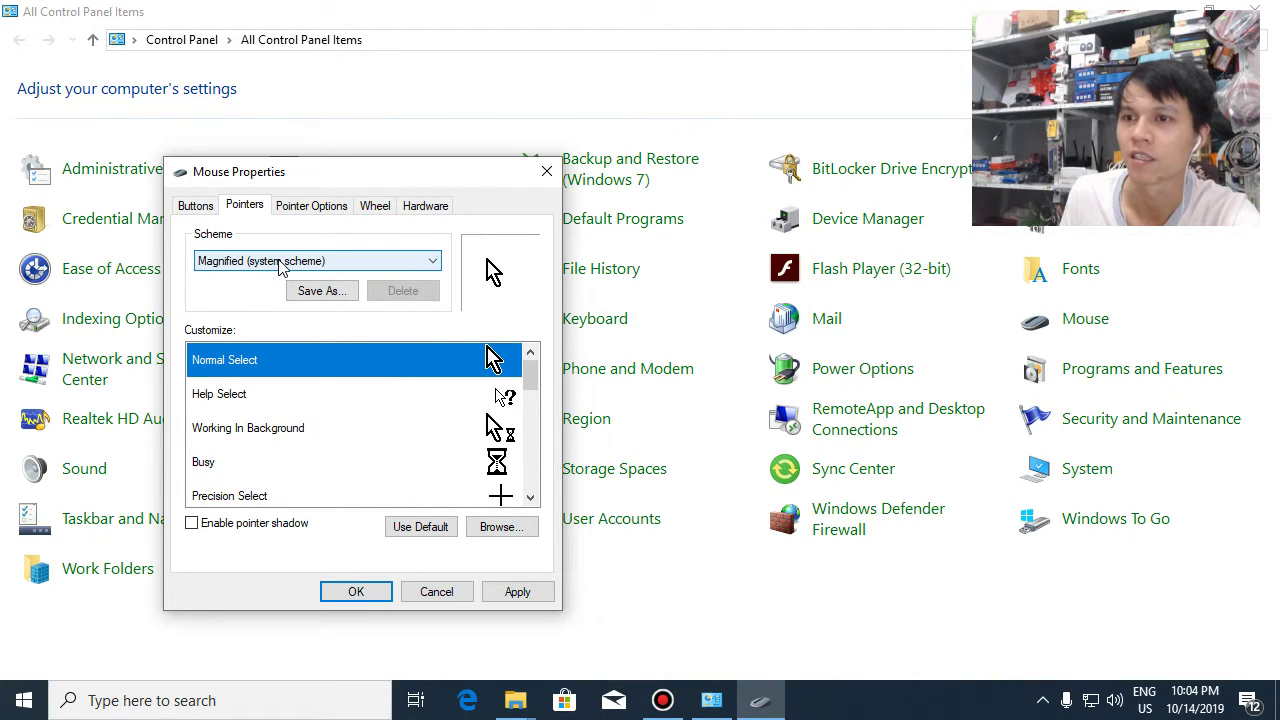
# Step: Choose the Windows Inverted (system scheme) pointer scheme, preview its Help Select pointer, and accept the change
pyautogui.click(330, 262)
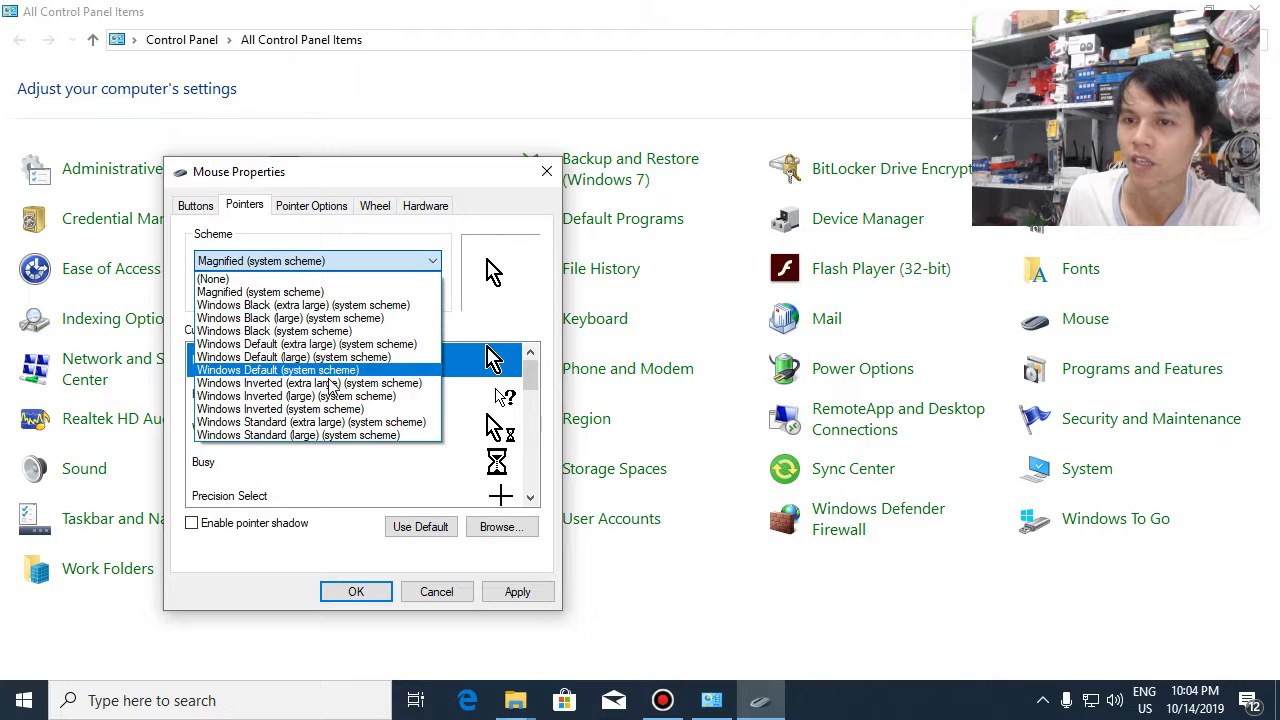
pyautogui.click(323, 409)
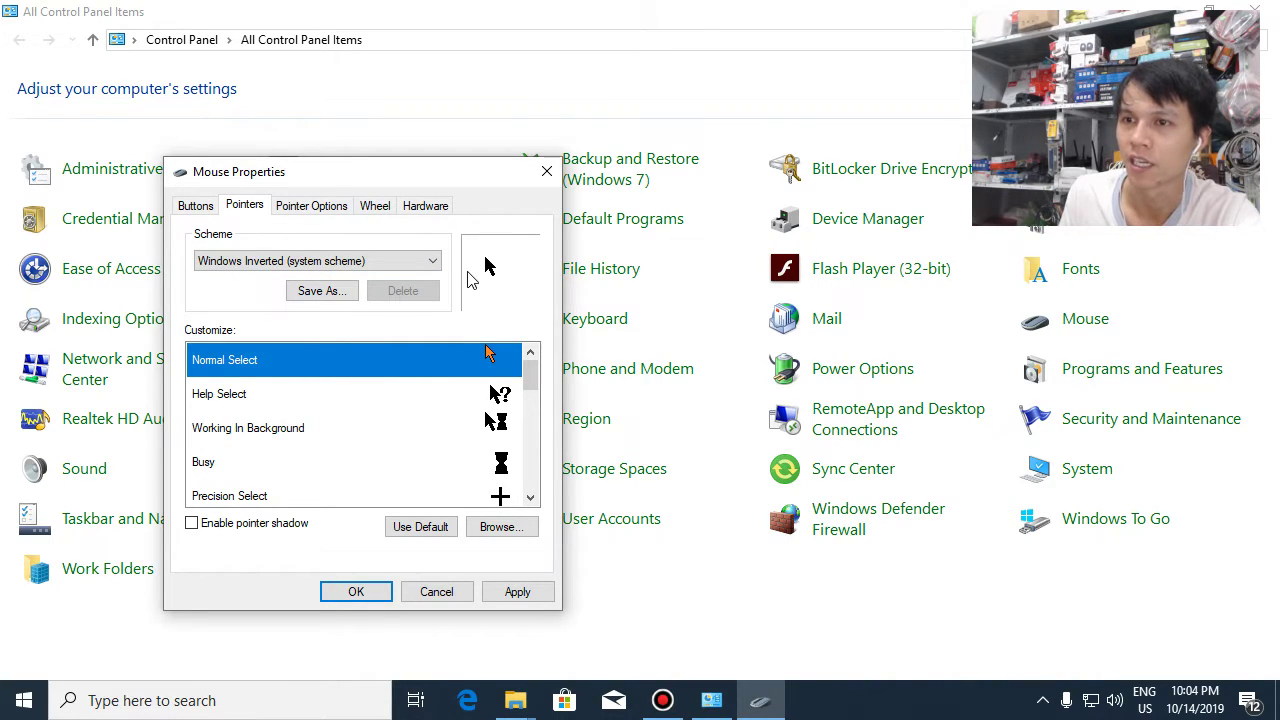
pyautogui.click(466, 399)
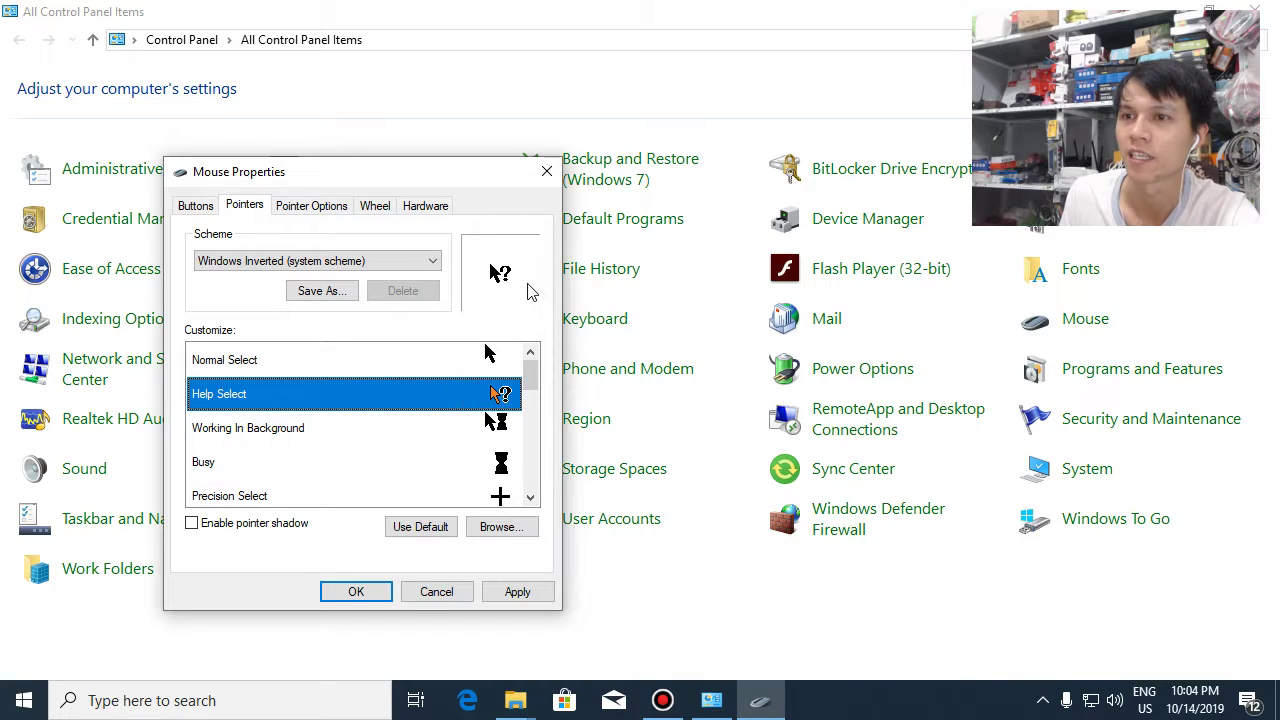
pyautogui.click(378, 590)
# Step: Minimize the Control Panel window and dismiss the Location Information dialog without entering any location
pyautogui.click(607, 370)
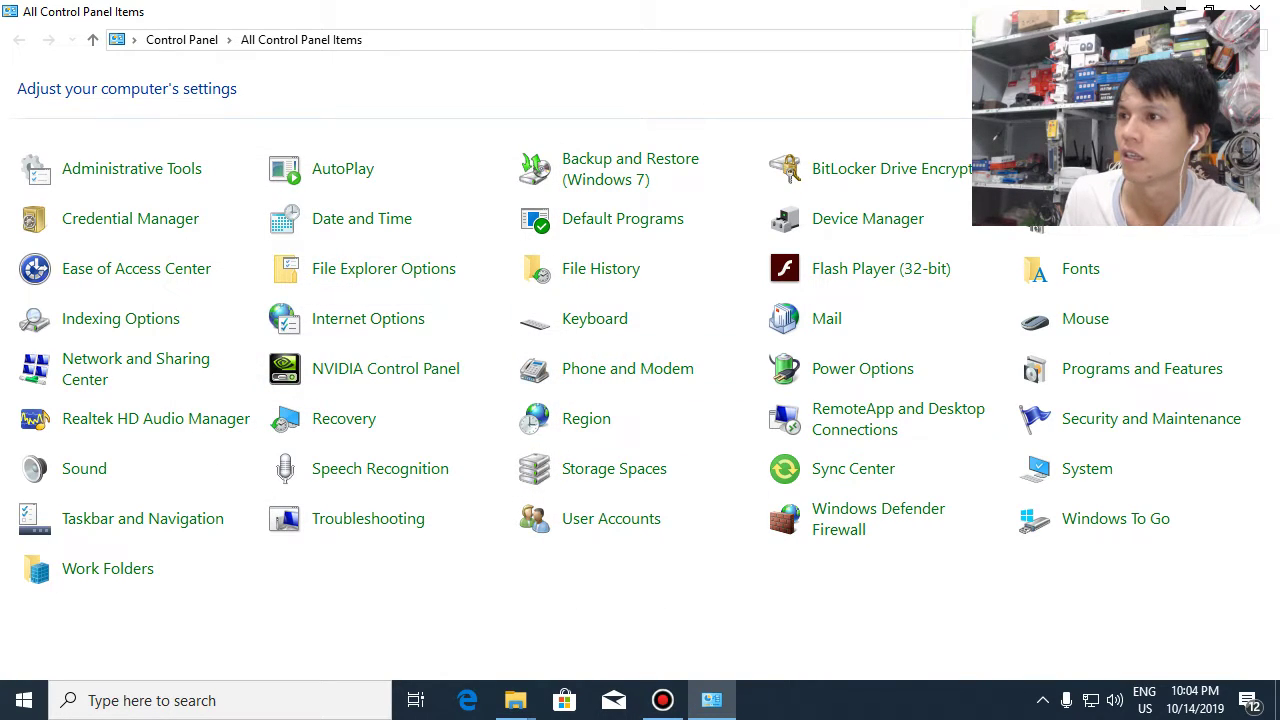
pyautogui.click(1165, 10)
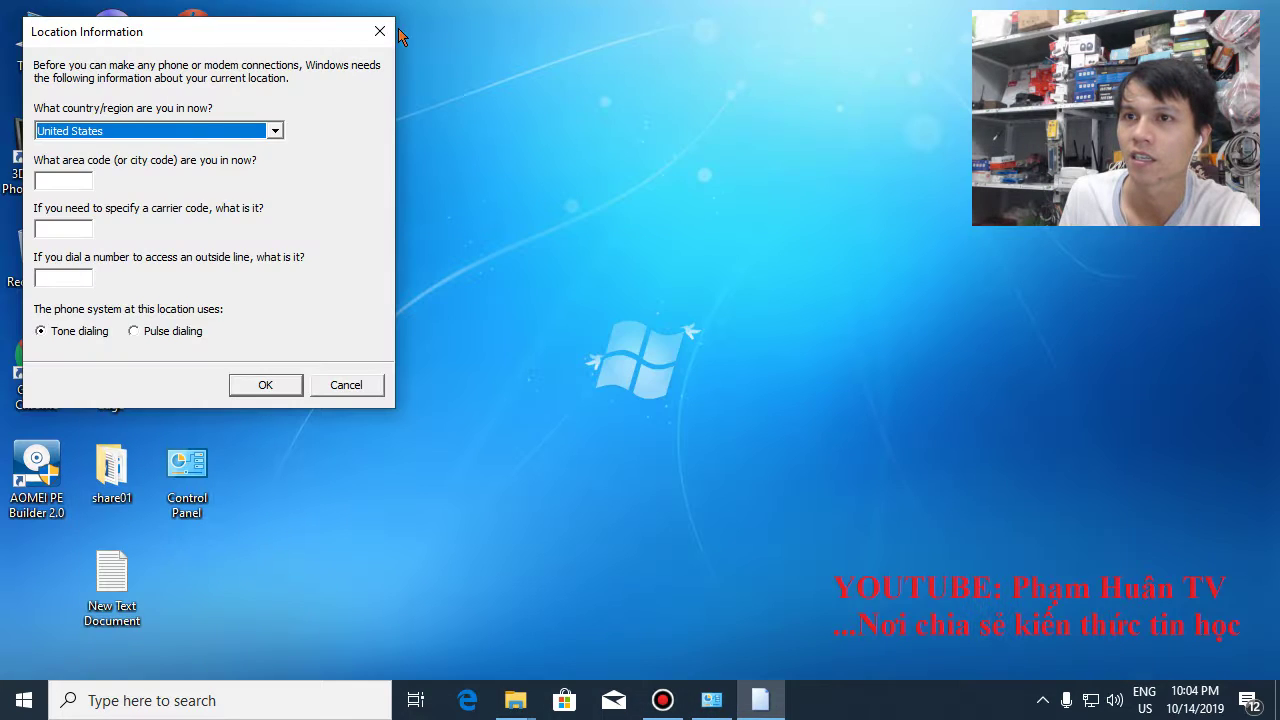
pyautogui.click(379, 31)
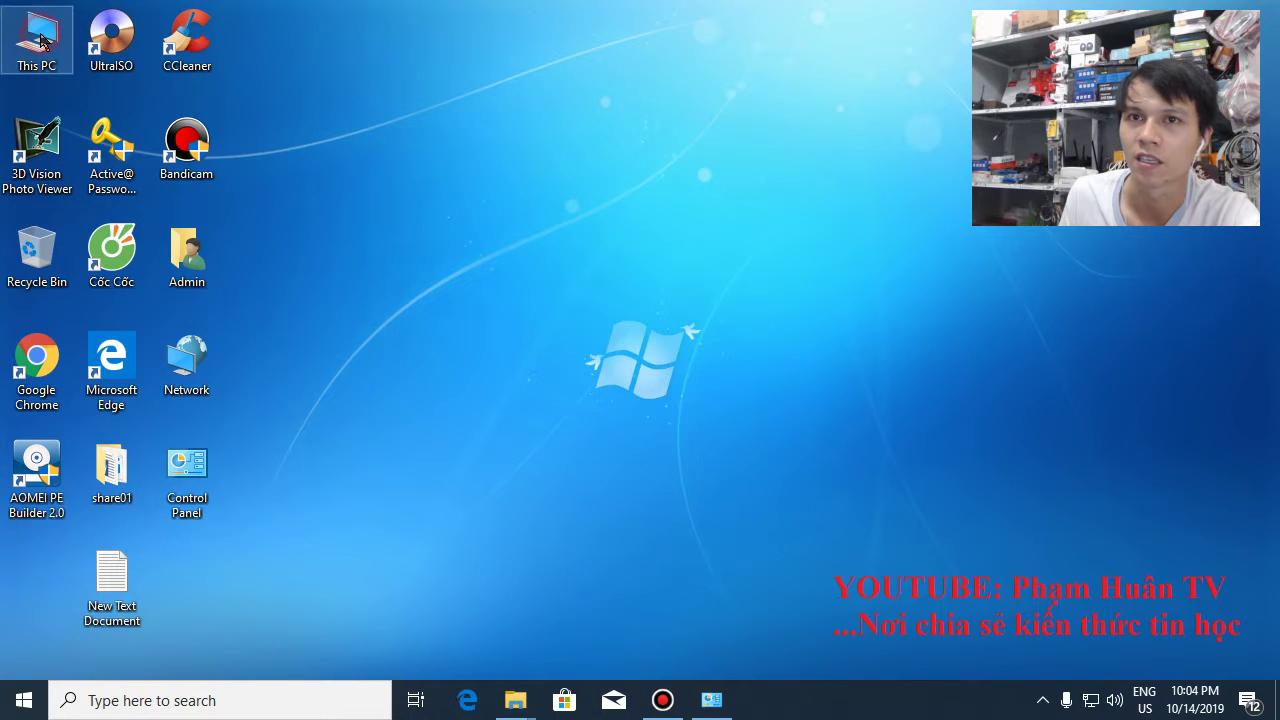
# Step: Try the new pointer while browsing Pictures and the D: drive's hình nền folder, open the first wallpaper, and return to the desktop
pyautogui.doubleClick(40, 40)
pyautogui.click(733, 278)
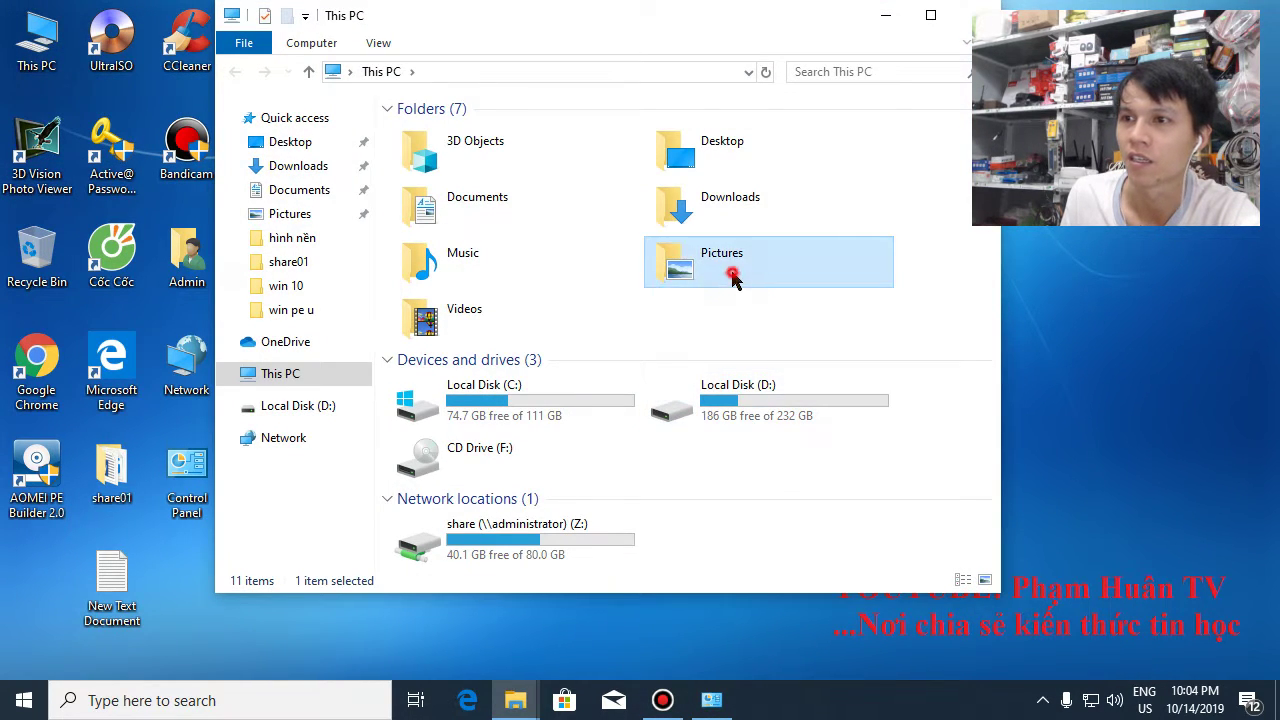
pyautogui.doubleClick(733, 278)
pyautogui.doubleClick(543, 192)
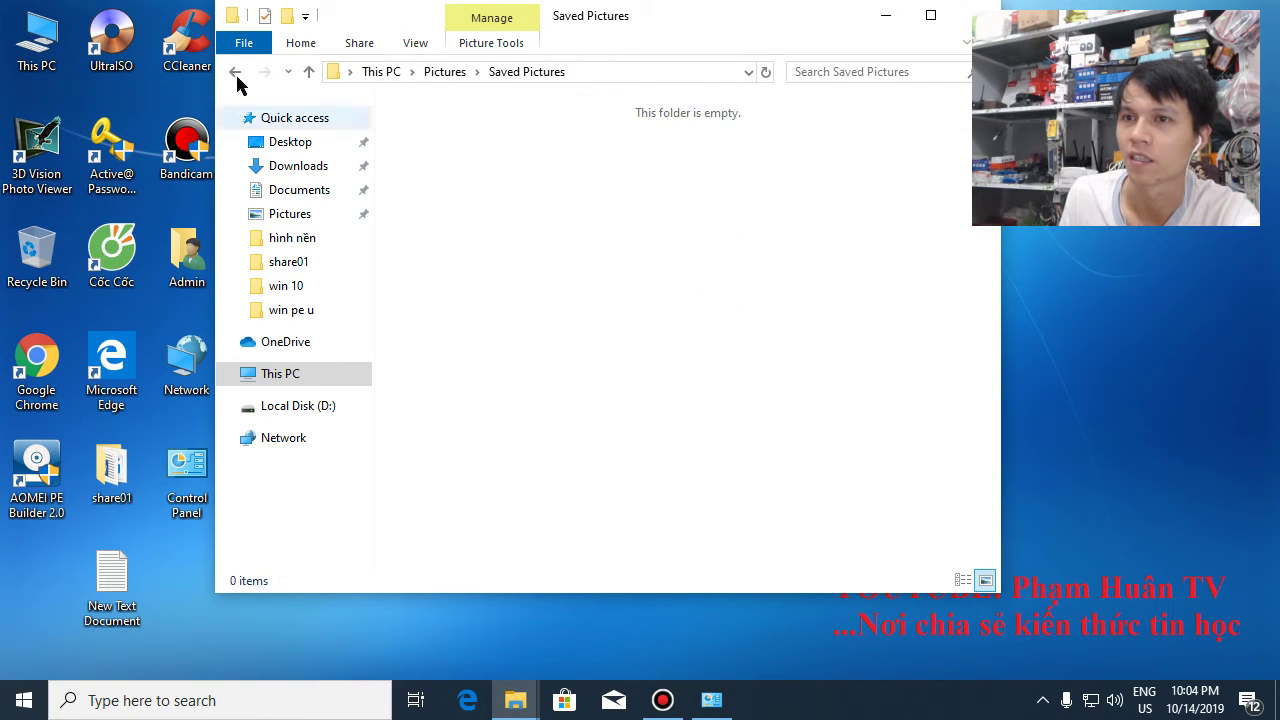
pyautogui.click(301, 410)
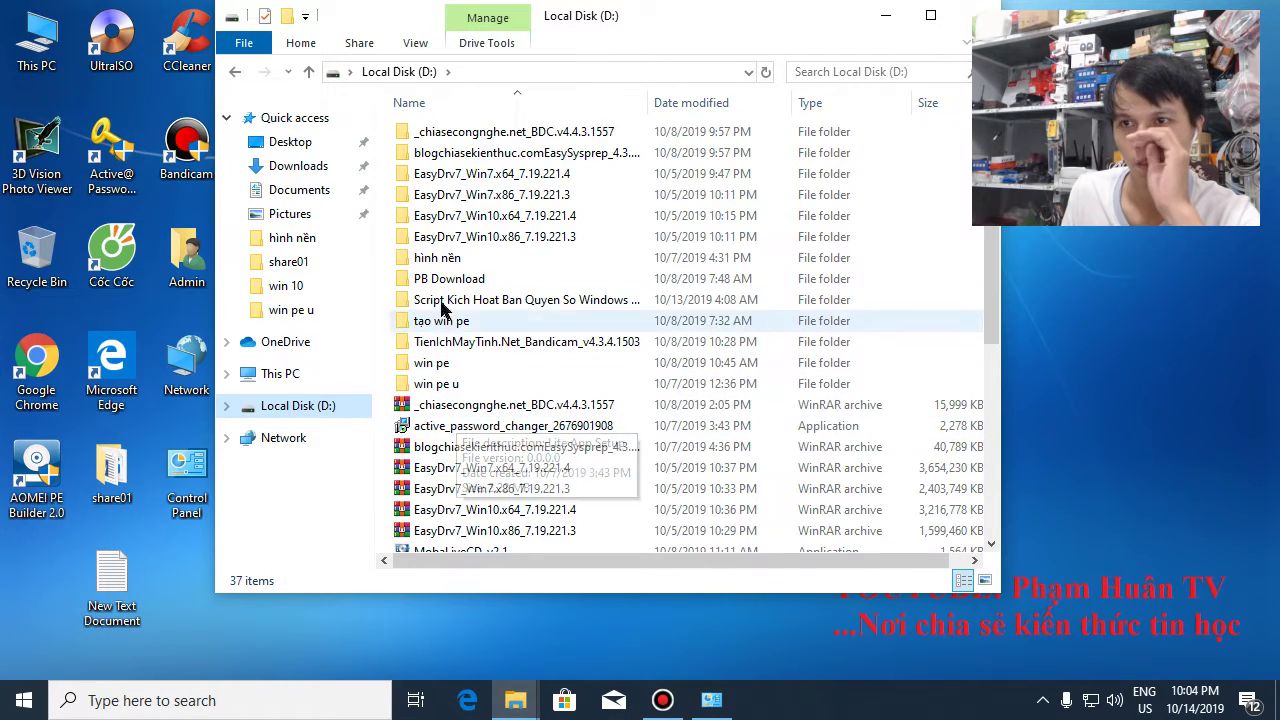
pyautogui.doubleClick(440, 257)
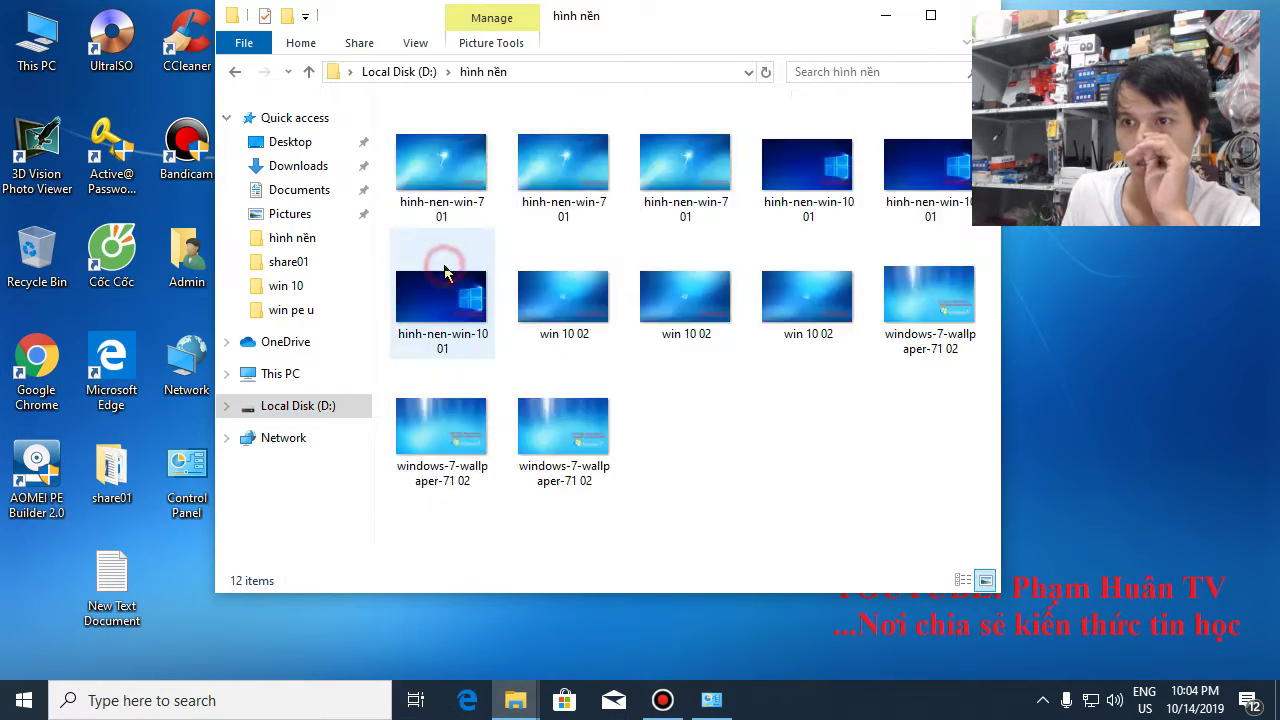
pyautogui.doubleClick(458, 172)
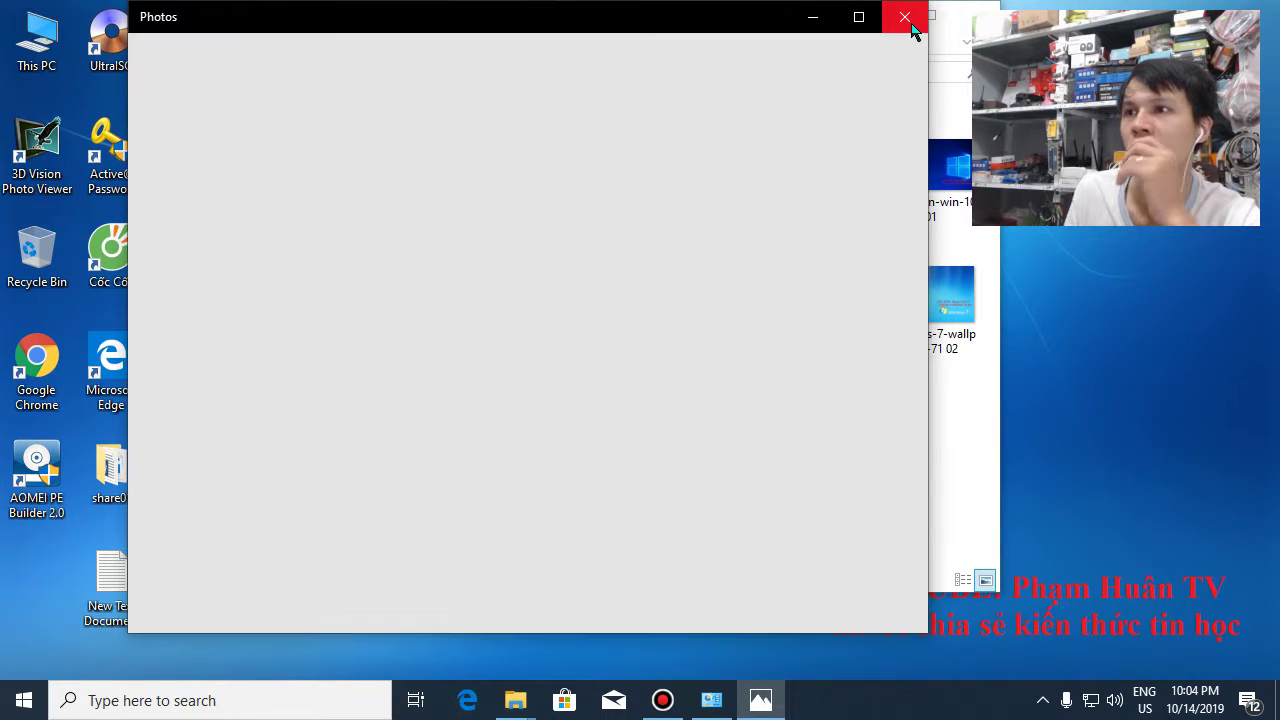
pyautogui.click(904, 15)
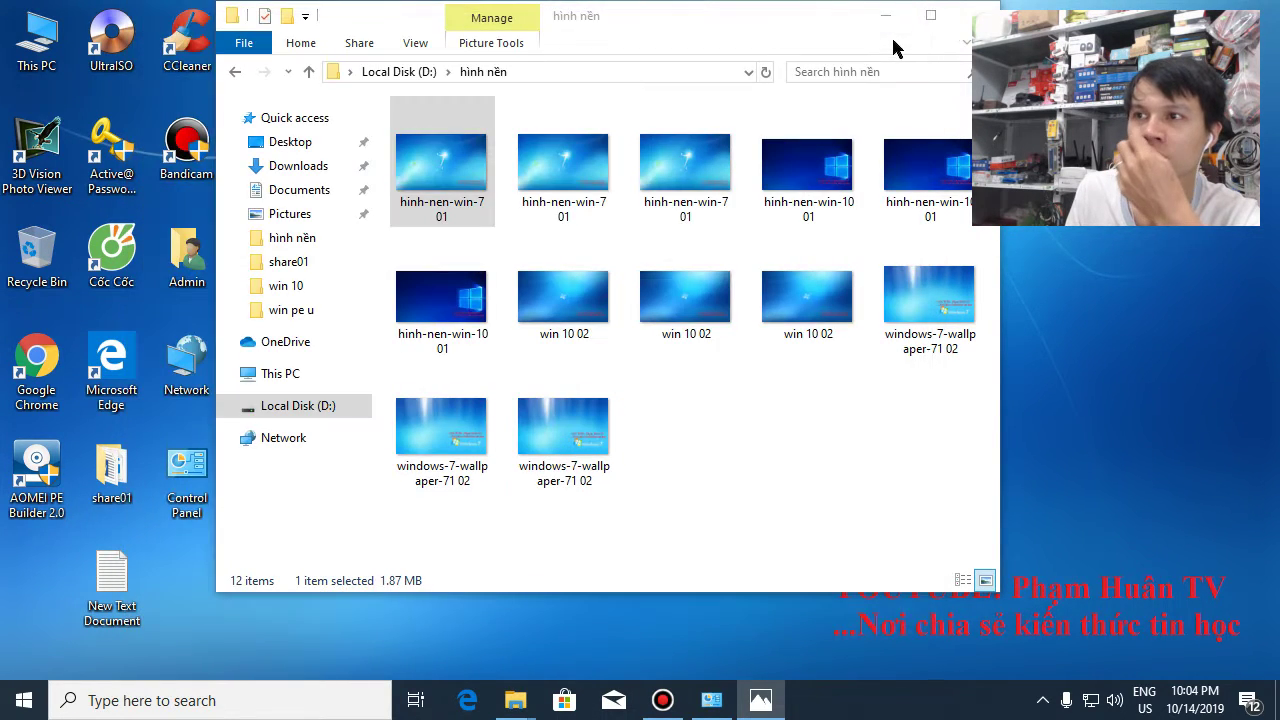
pyautogui.click(885, 15)
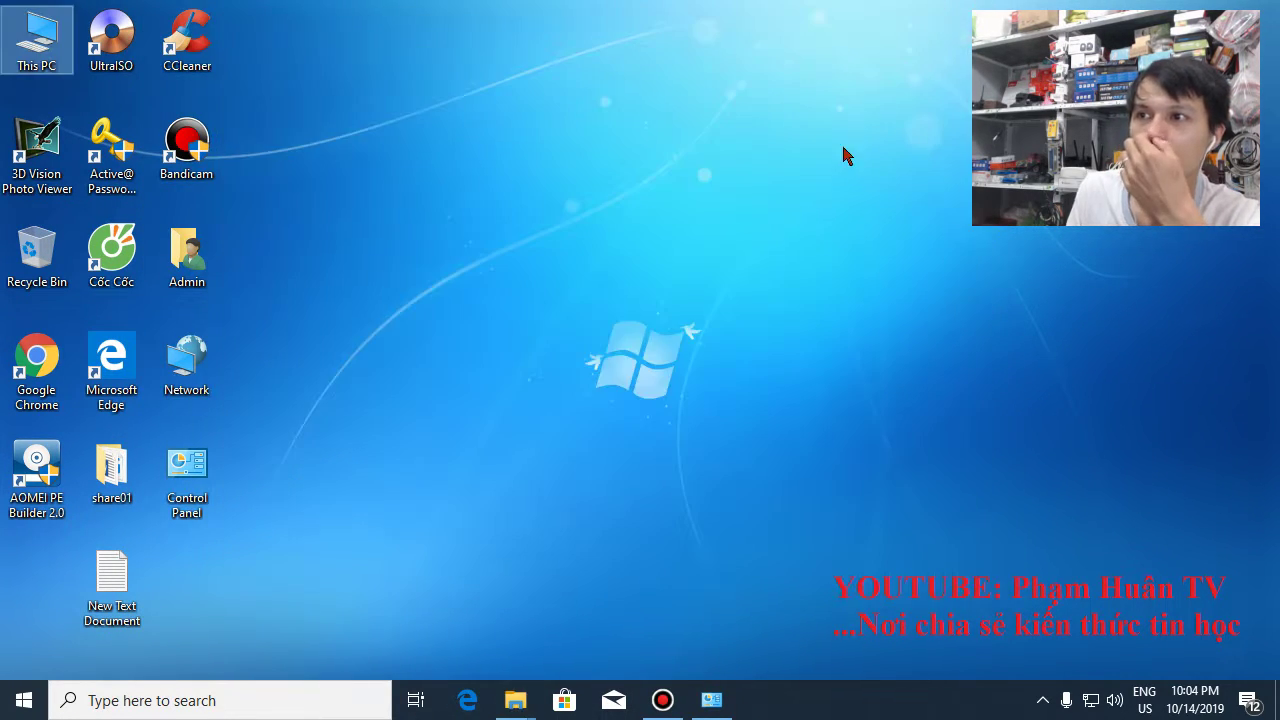
# Step: Refresh the desktop to check the inverted pointer there
pyautogui.click(411, 305)
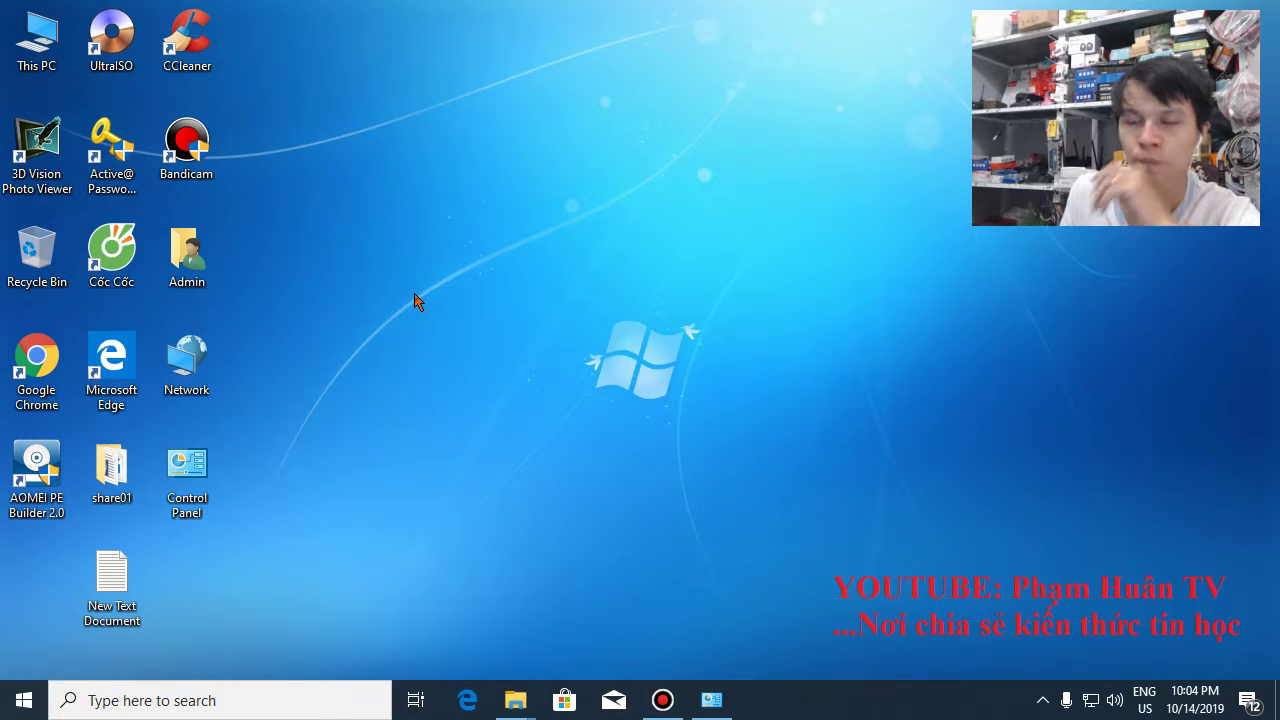
pyautogui.rightClick(368, 385)
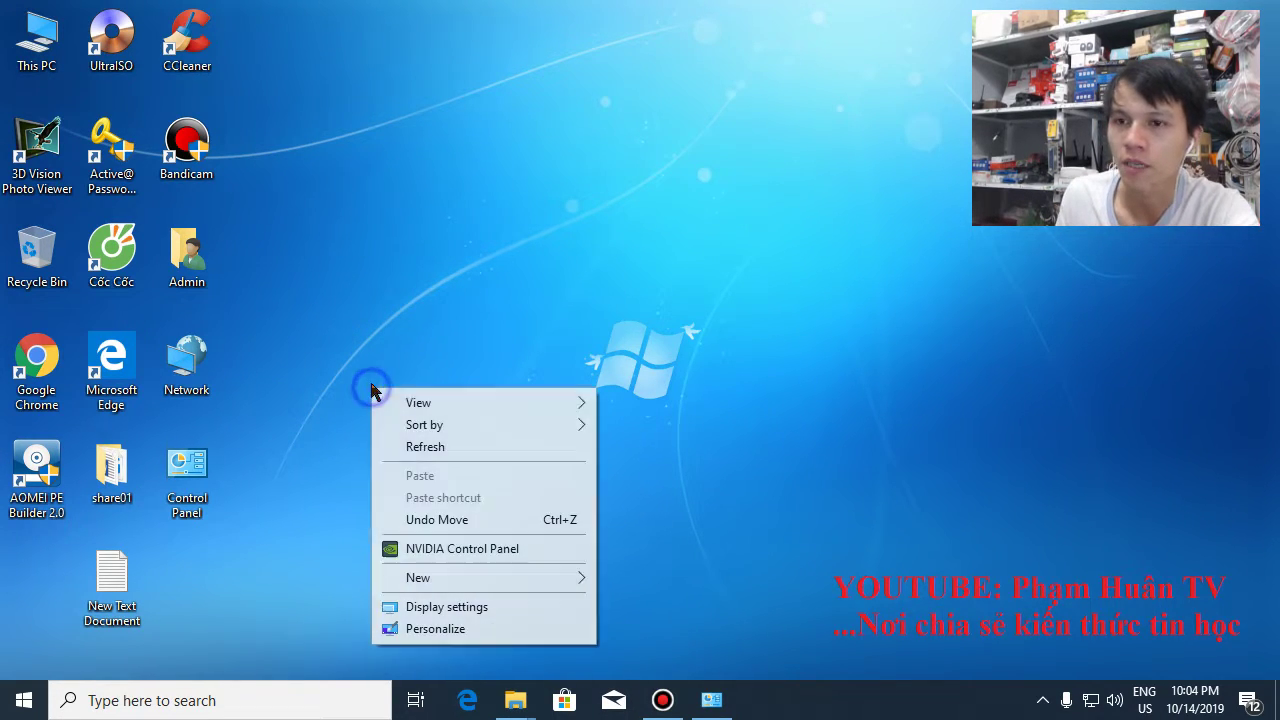
pyautogui.click(430, 446)
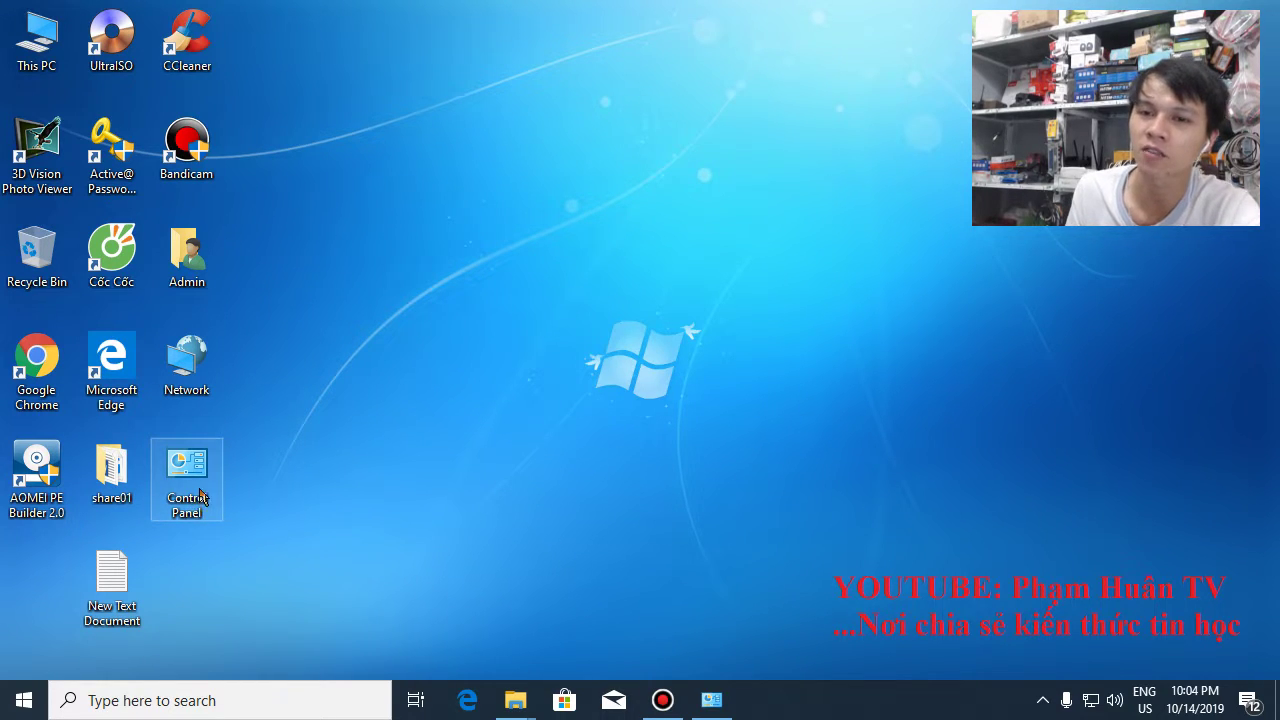
# Step: Open Control Panel in a maximized window and go to the settings for turning Windows Defender Firewall on or off
pyautogui.doubleClick(186, 485)
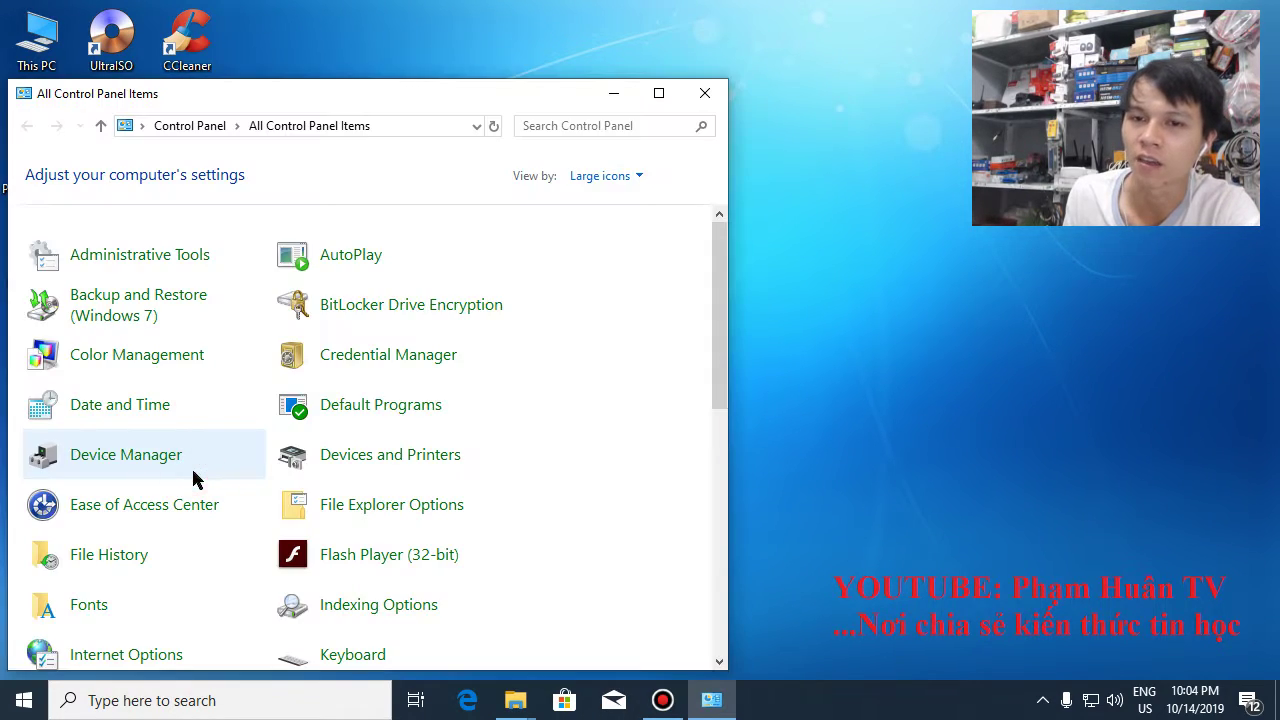
pyautogui.click(657, 96)
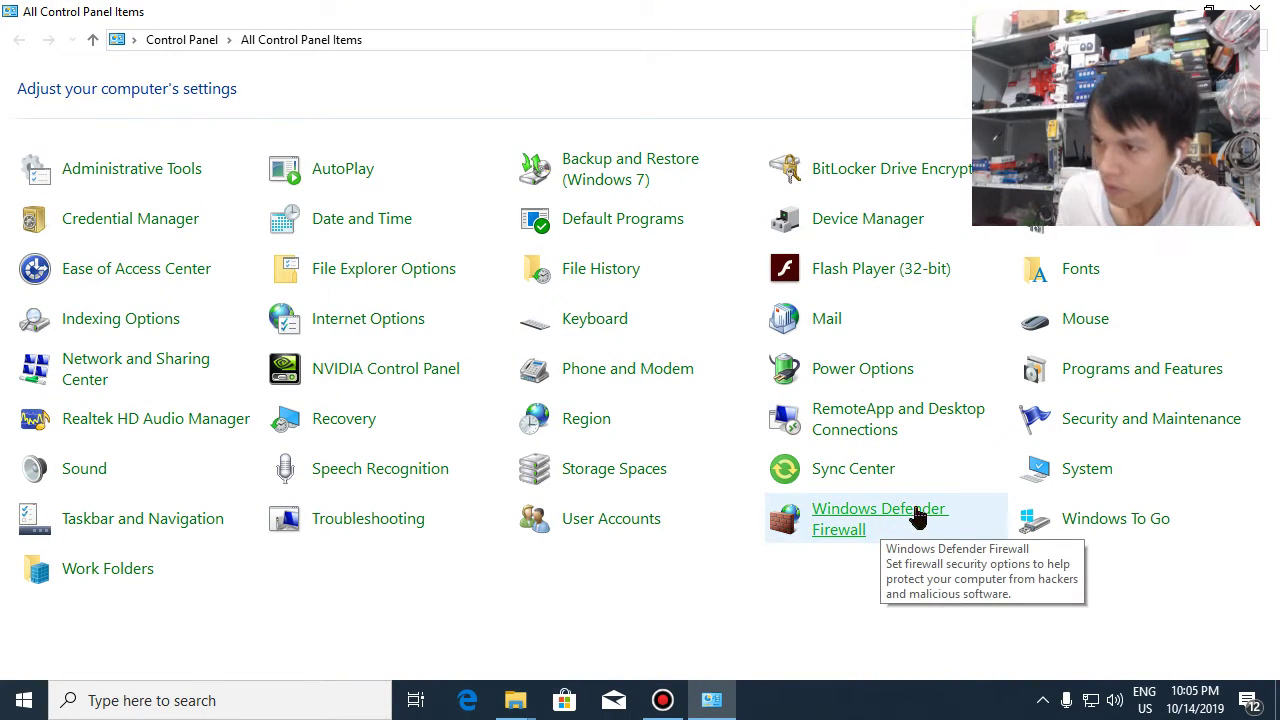
pyautogui.click(849, 535)
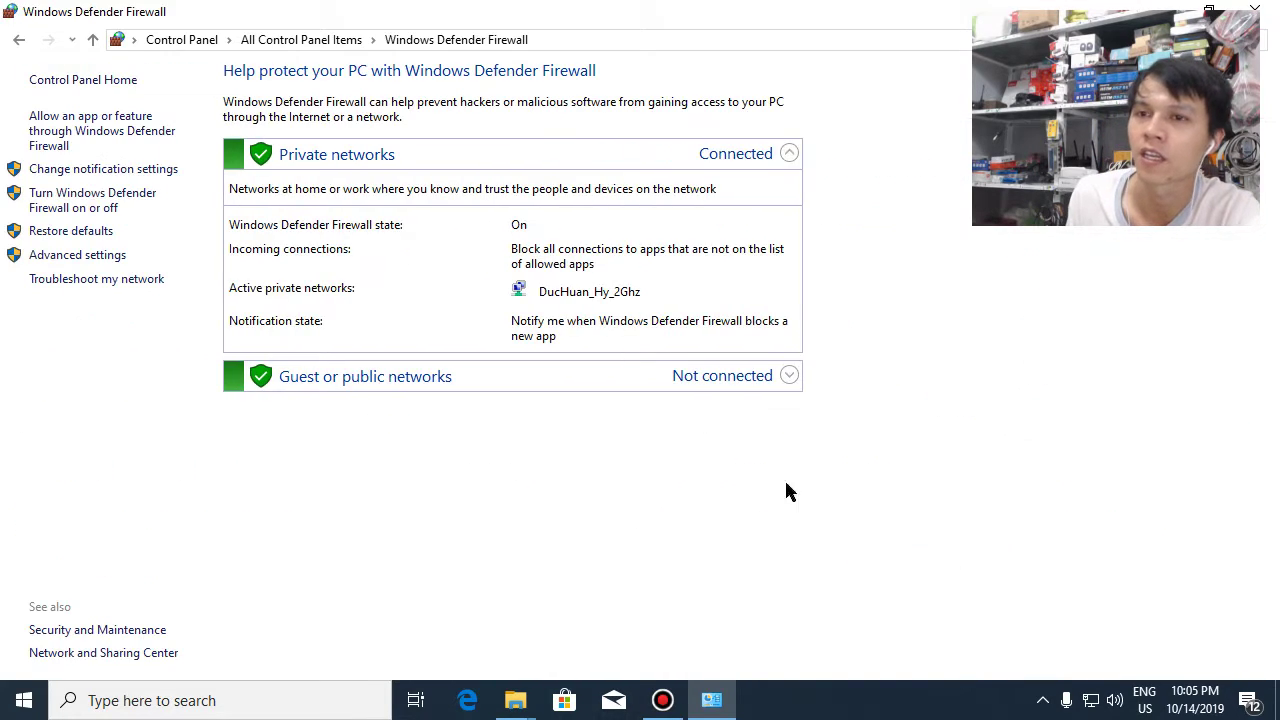
pyautogui.click(90, 206)
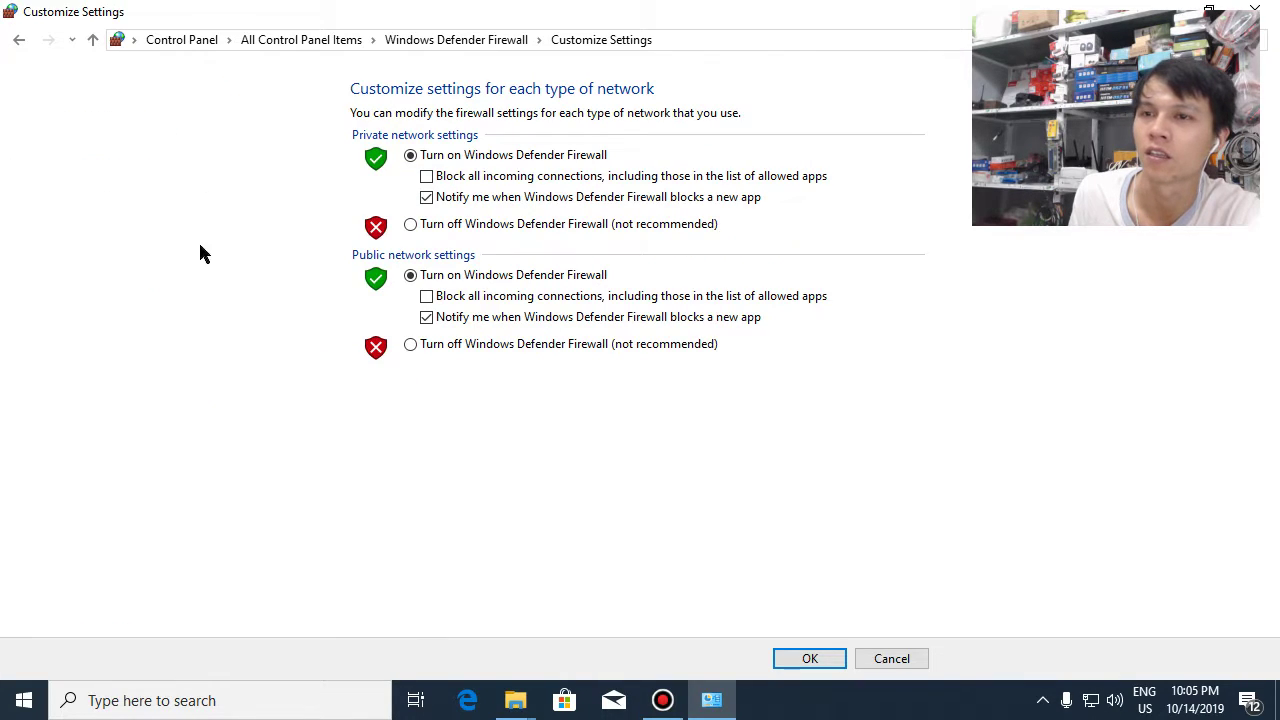
# Step: Turn off Windows Defender Firewall for both private and public networks, accept the change, and close the firewall window
pyautogui.click(411, 224)
pyautogui.click(412, 344)
pyautogui.click(810, 655)
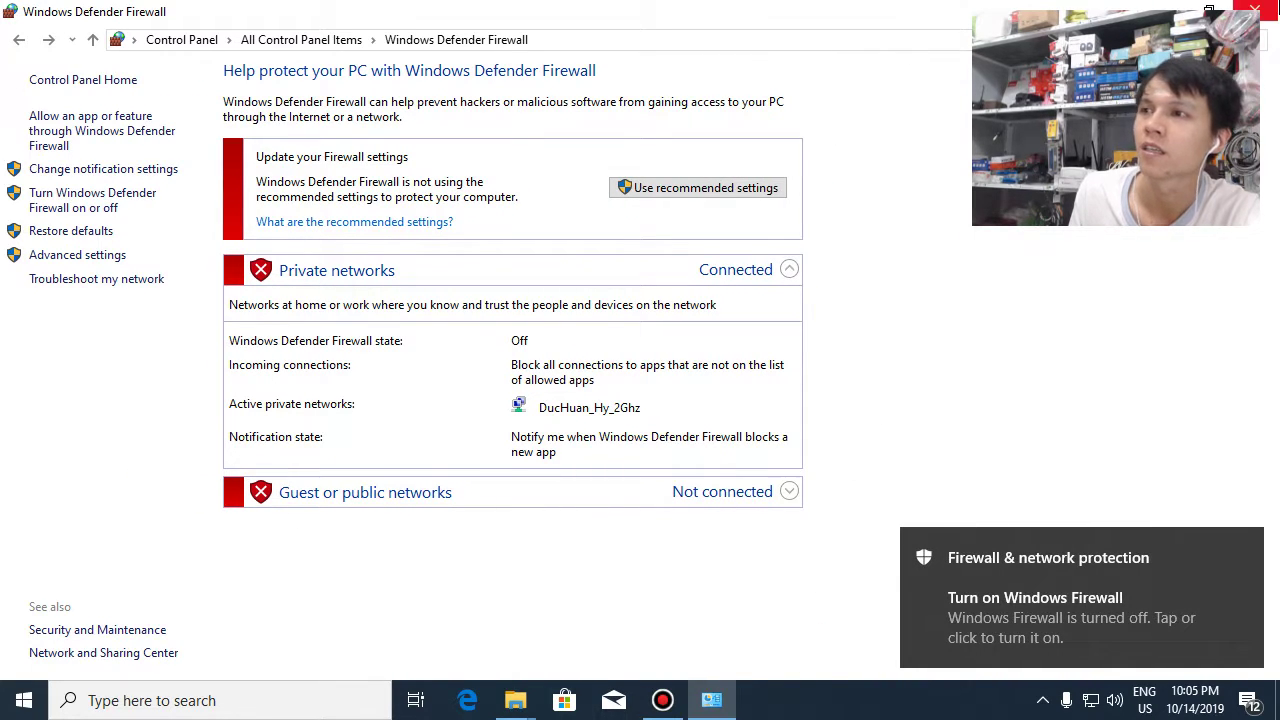
pyautogui.click(1254, 10)
pyautogui.rightClick(460, 274)
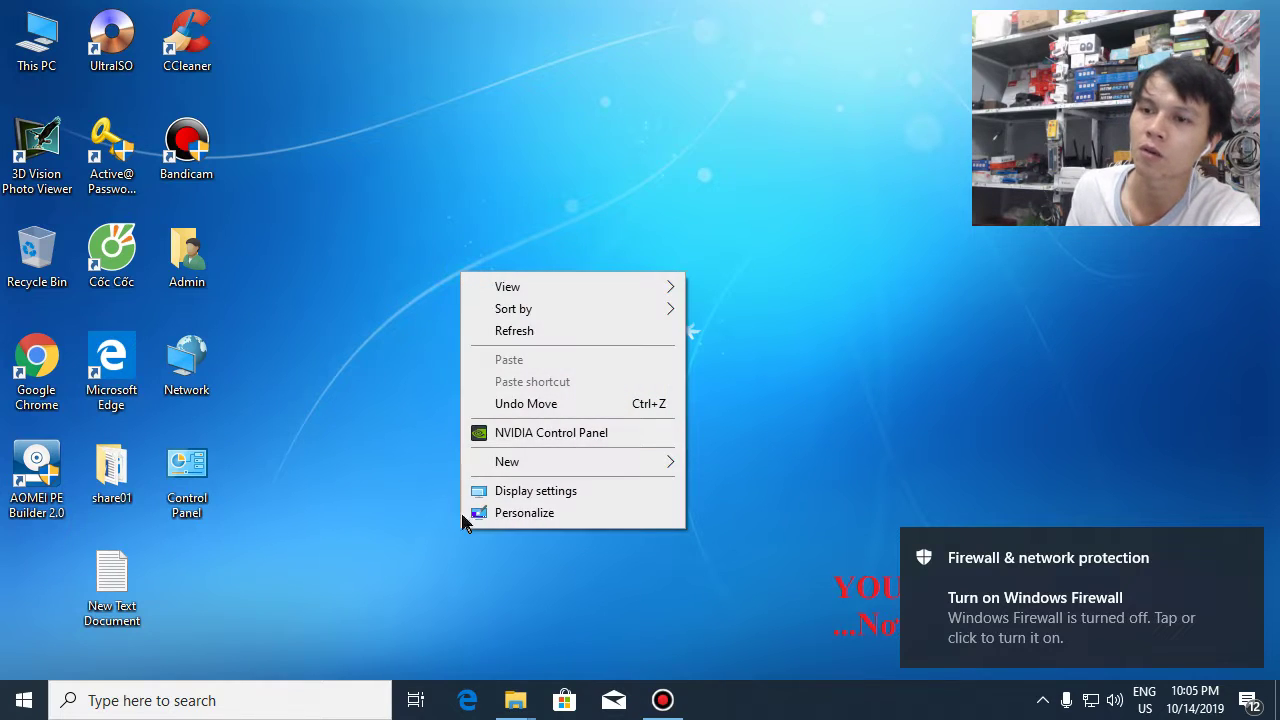
pyautogui.click(836, 494)
# Step: Reopen Control Panel and display the pointer settings in Mouse Properties
pyautogui.click(189, 484)
pyautogui.doubleClick(189, 484)
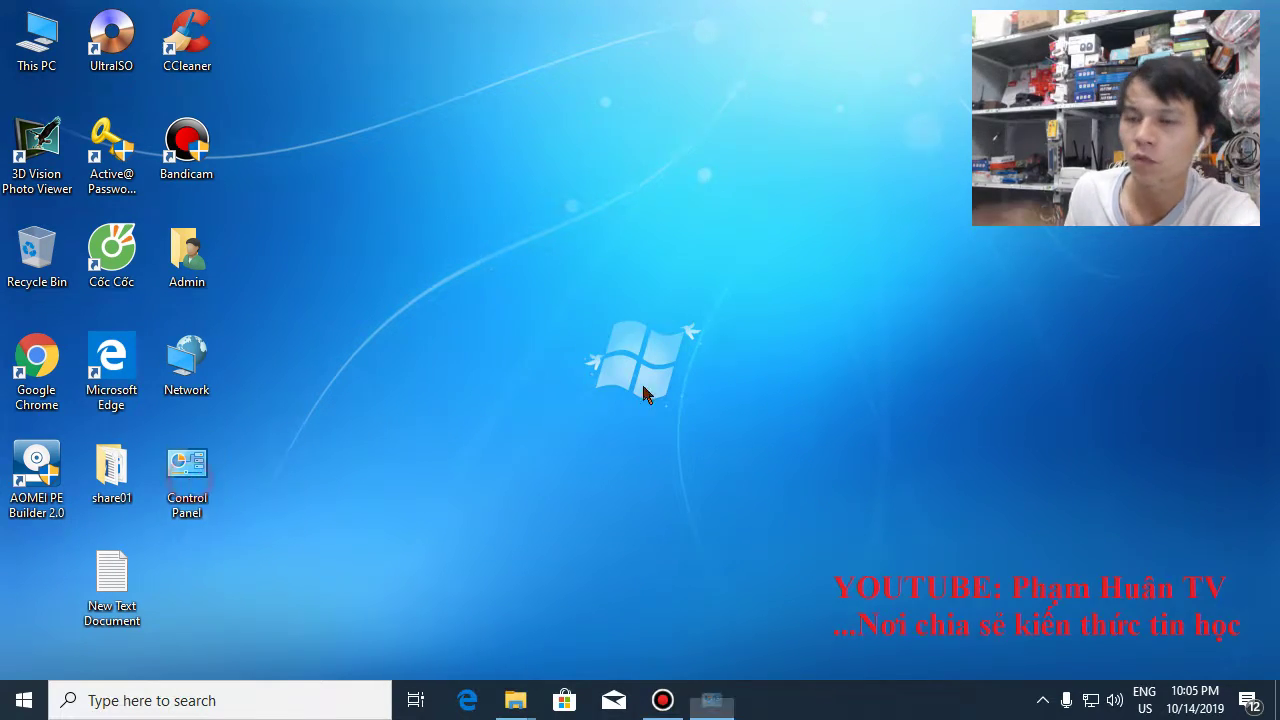
pyautogui.click(1090, 322)
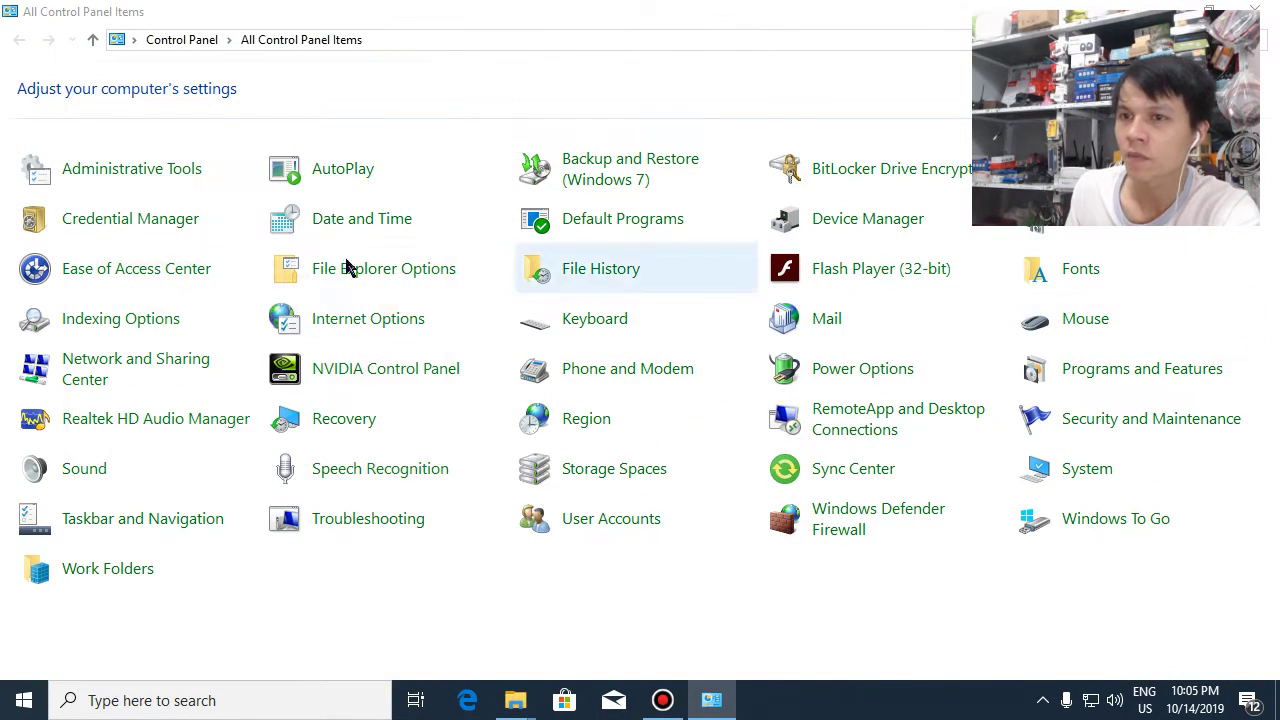
pyautogui.click(140, 101)
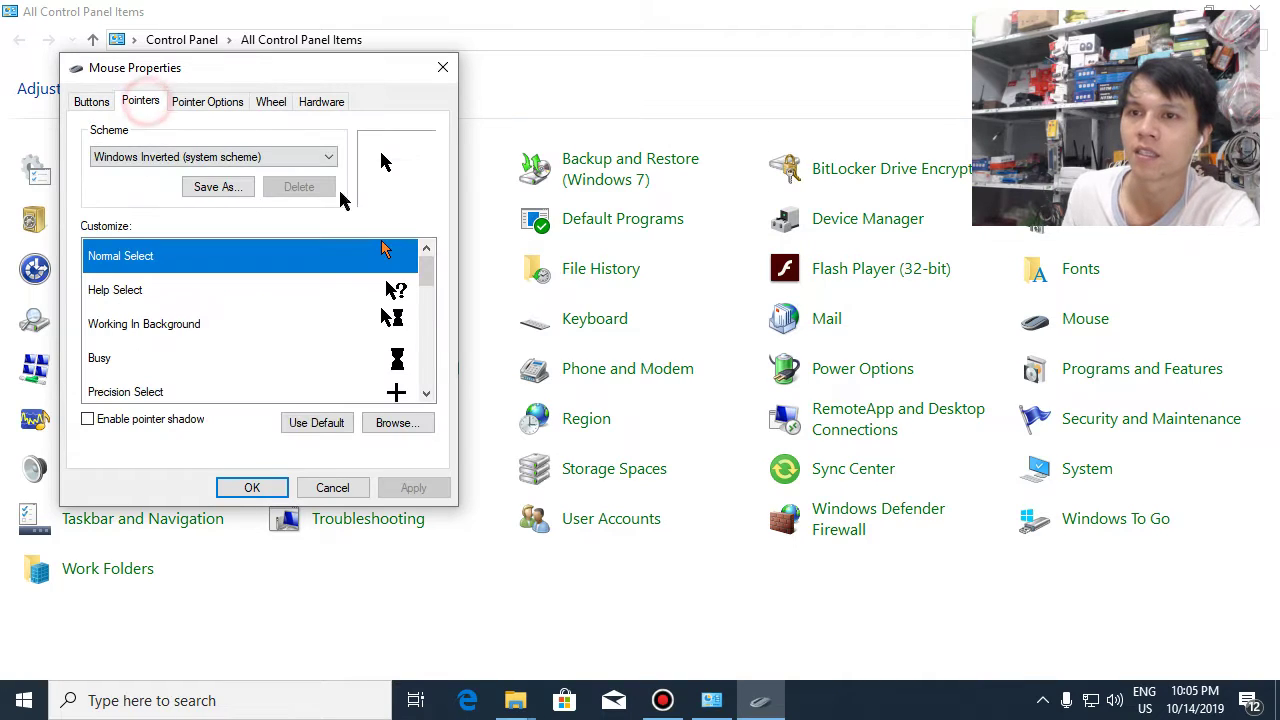
# Step: Try the Magnified, Windows Black (extra large) and Windows Default (extra large) pointer schemes in turn
pyautogui.click(258, 158)
pyautogui.click(200, 188)
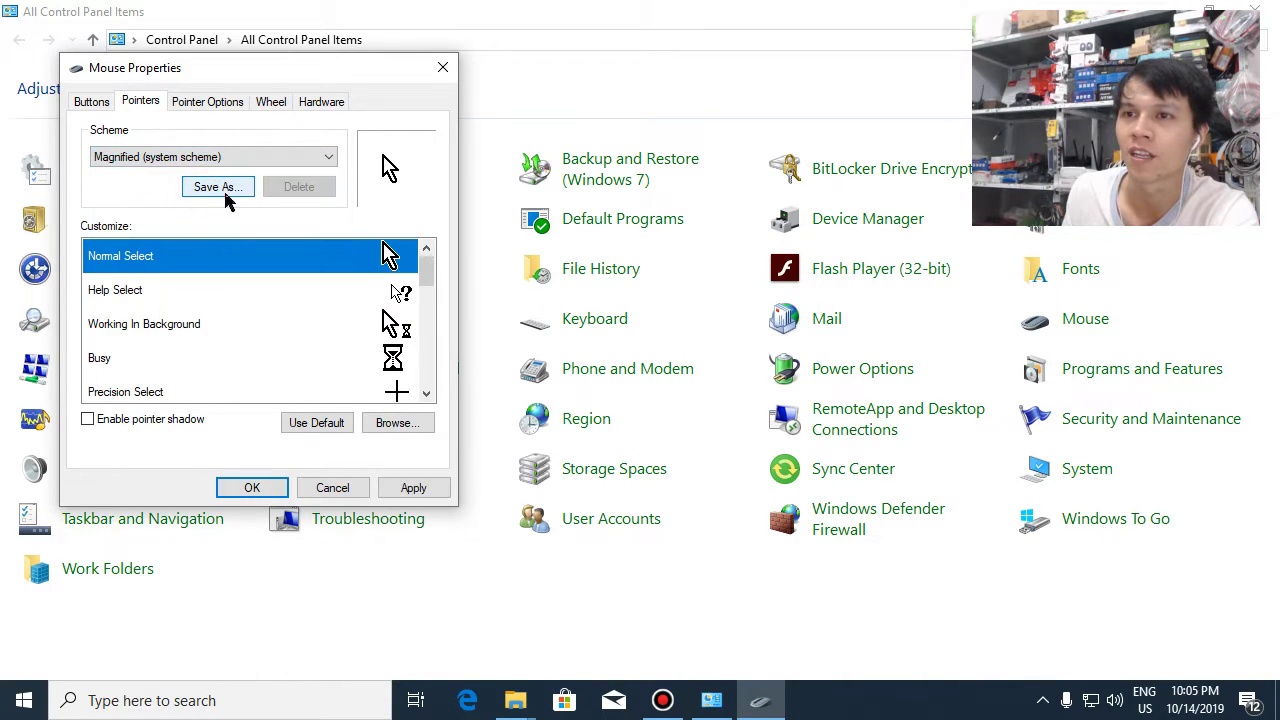
pyautogui.click(208, 160)
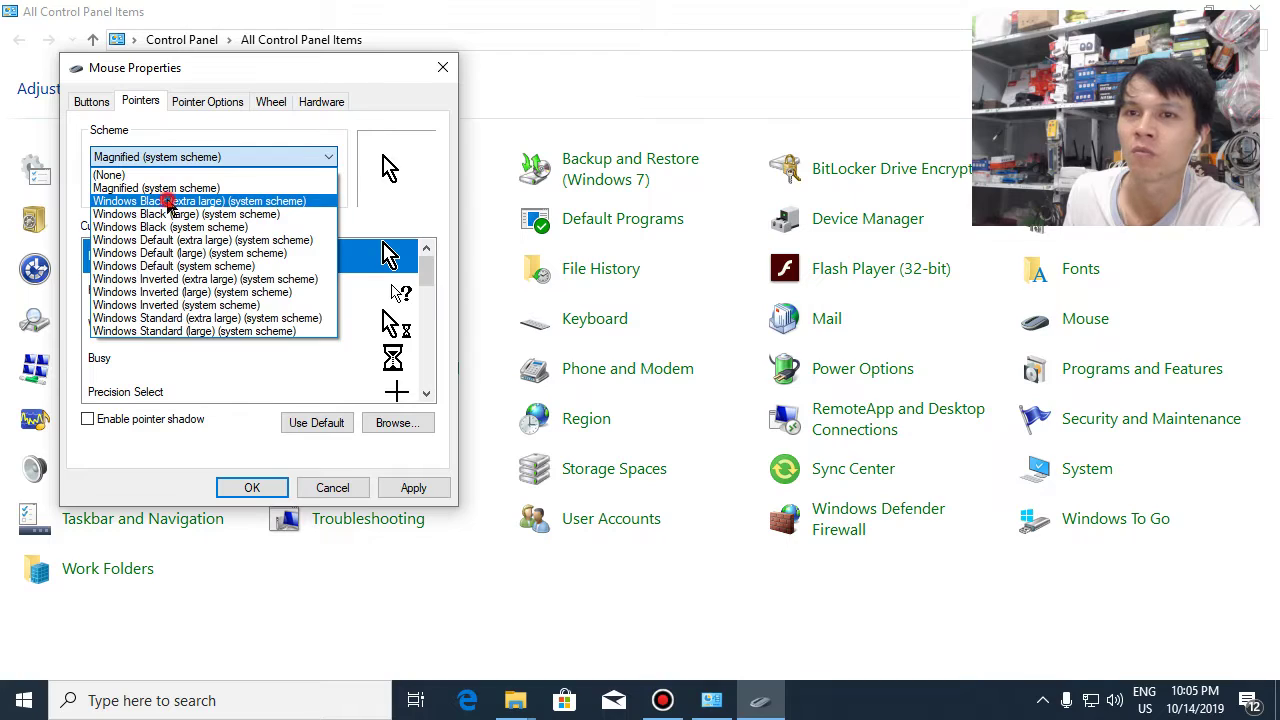
pyautogui.click(177, 201)
pyautogui.click(183, 158)
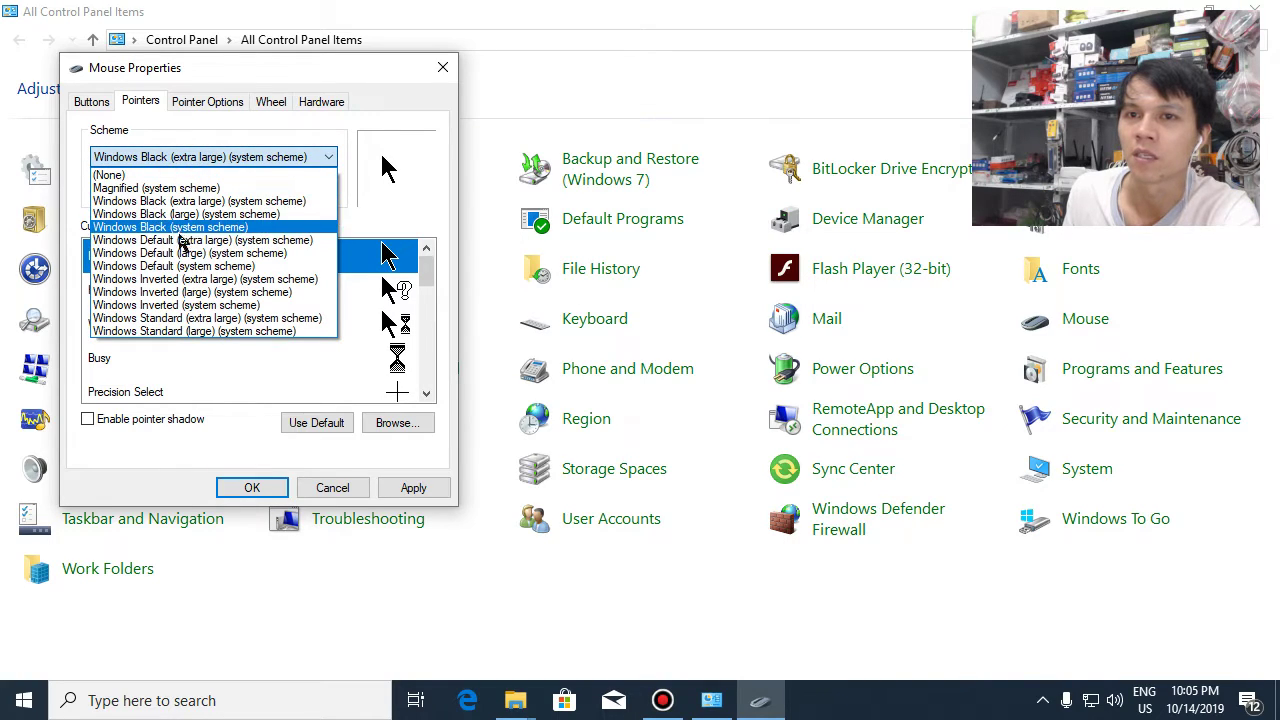
pyautogui.click(178, 242)
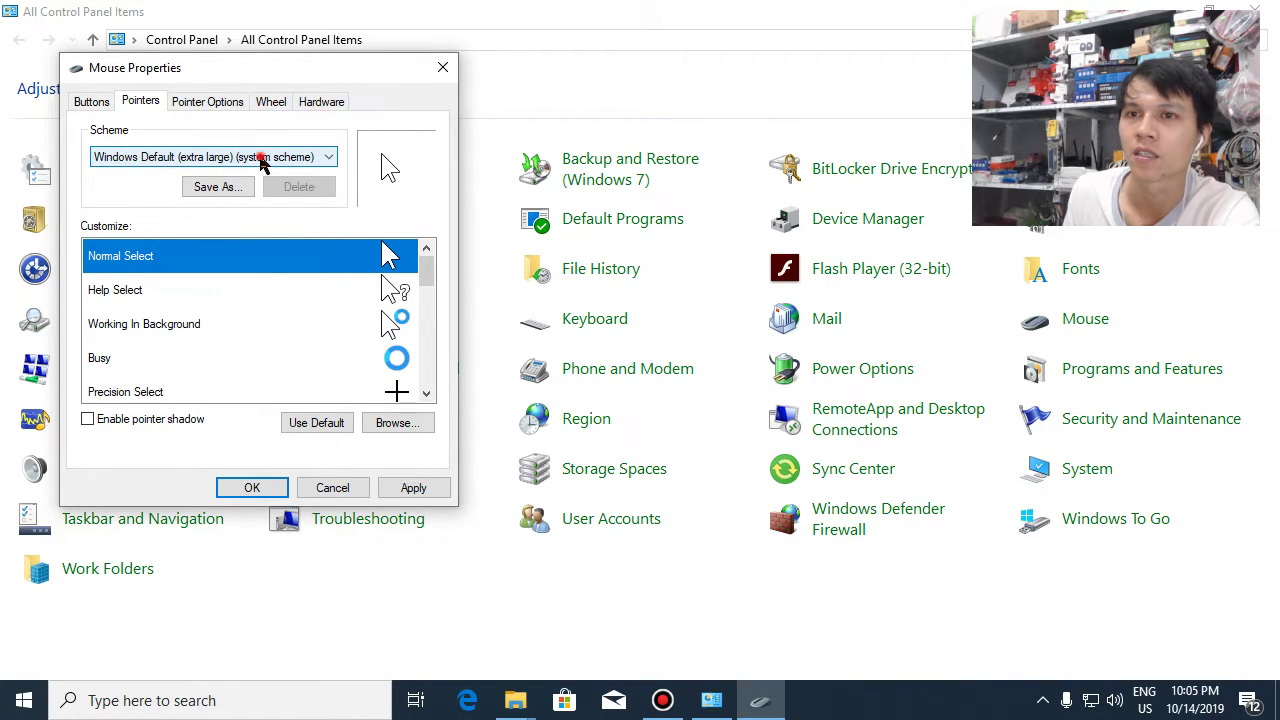
# Step: Set the pointer scheme to Windows Default (system scheme) and accept the change
pyautogui.click(263, 160)
pyautogui.click(190, 266)
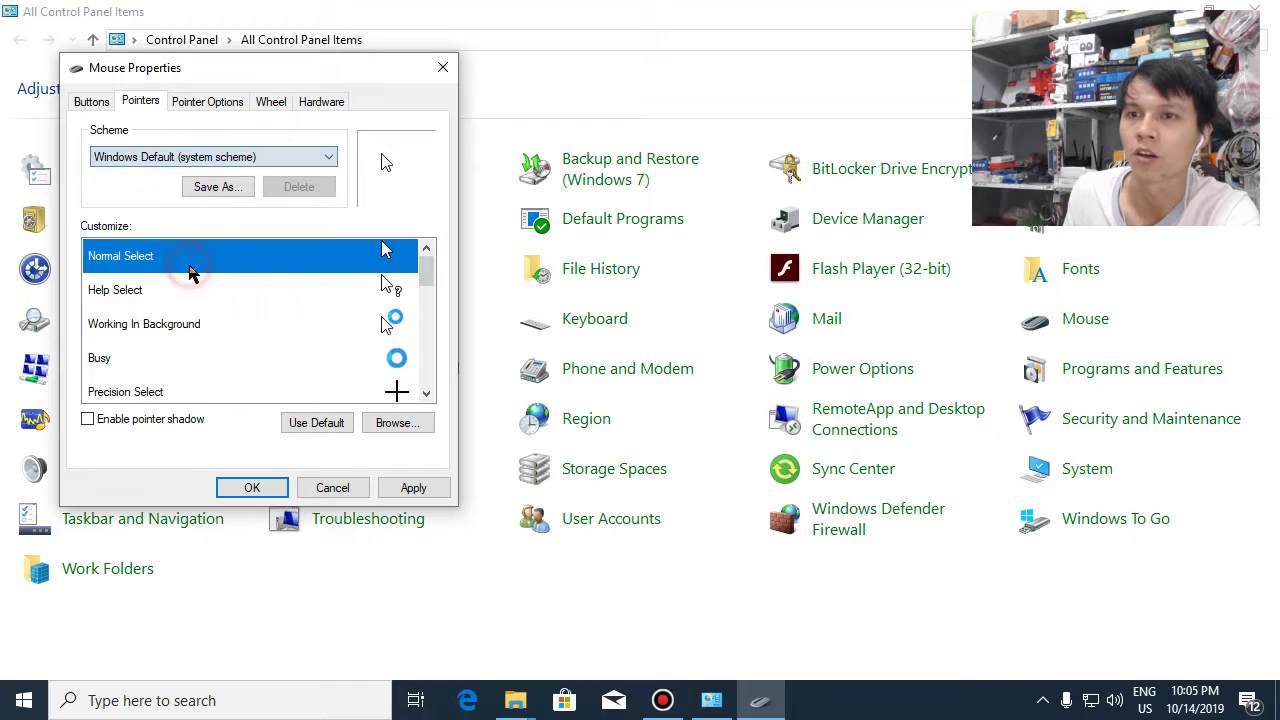
pyautogui.click(260, 489)
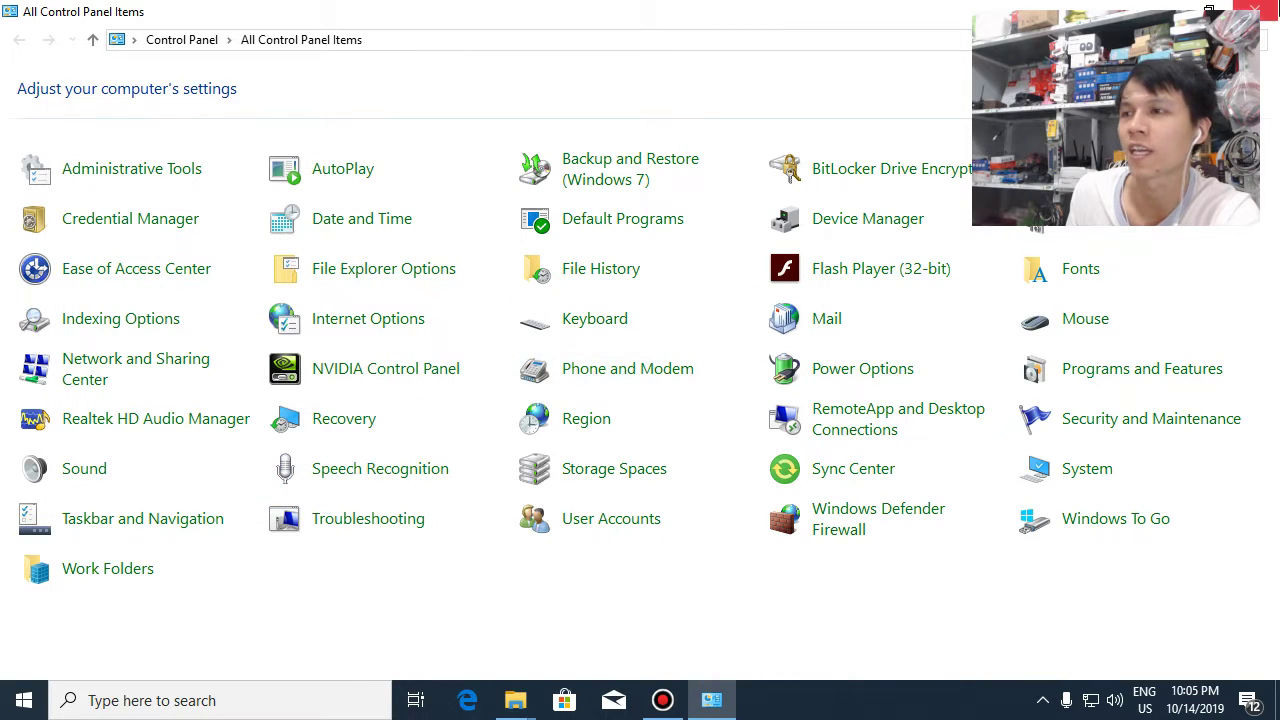
# Step: Close Control Panel and refresh the desktop to check the default pointer there
pyautogui.hotkey('alt', 'F4')
pyautogui.rightClick(478, 257)
pyautogui.click(540, 305)
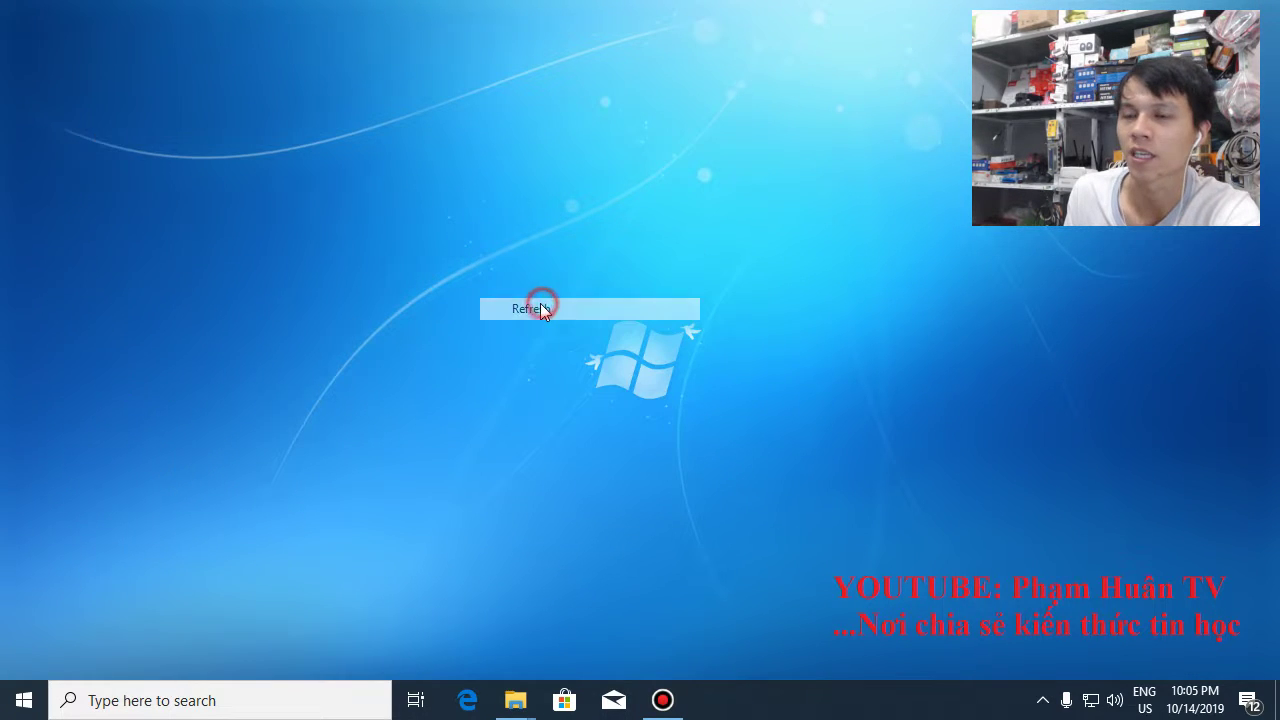